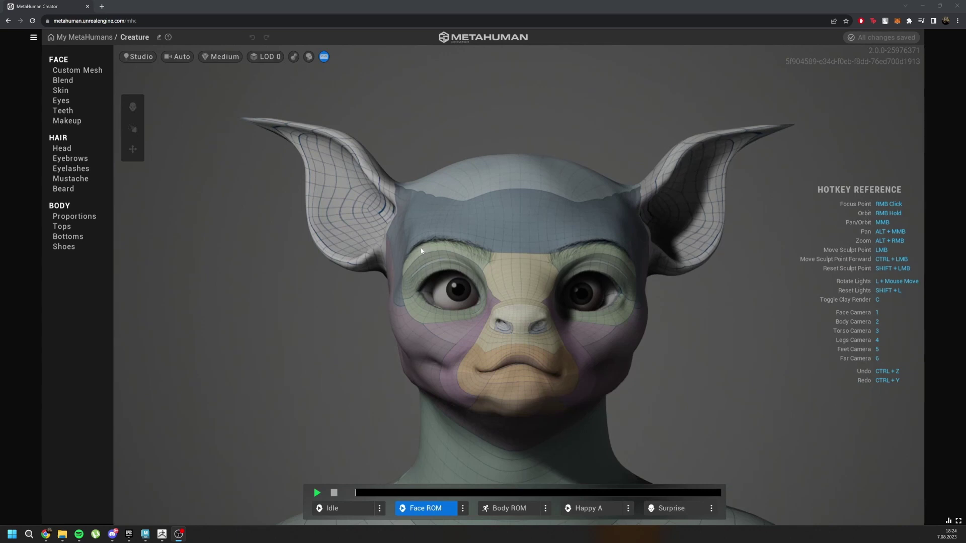
- Examine the creature's head and body from several angles and preview its facial deformation by playing and scrubbing the Face ROM animation
scroll(434, 305, "down", 5)
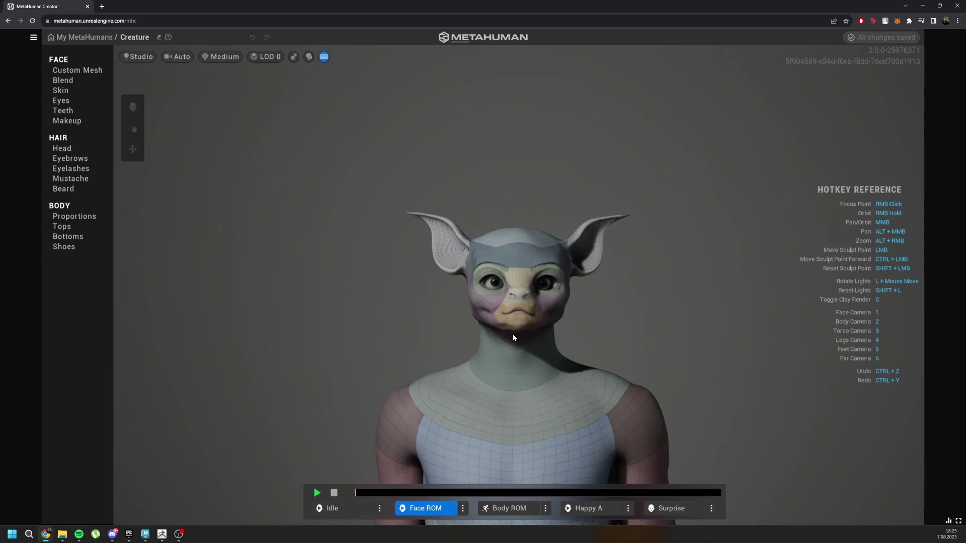
right_click_drag(375, 444, 544, 244)
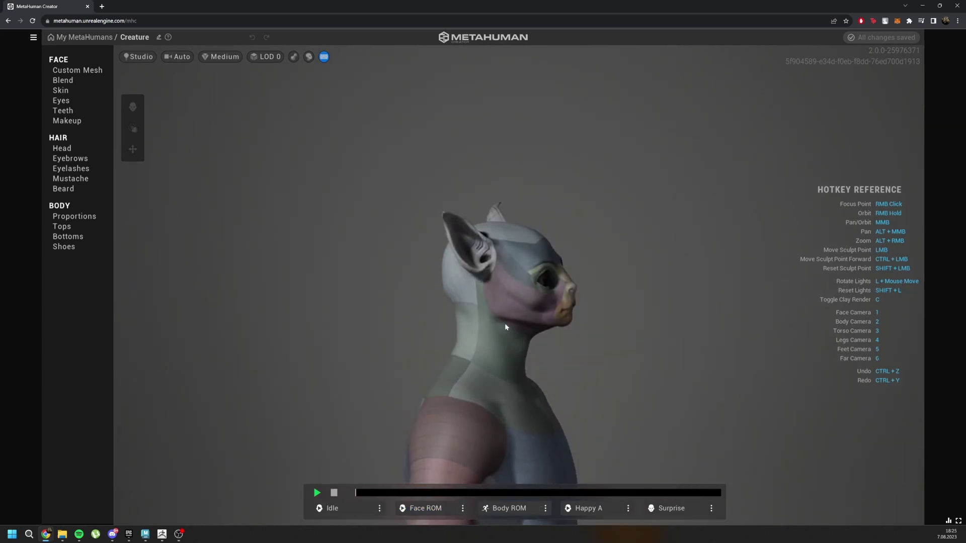
right_click_drag(505, 326, 481, 249)
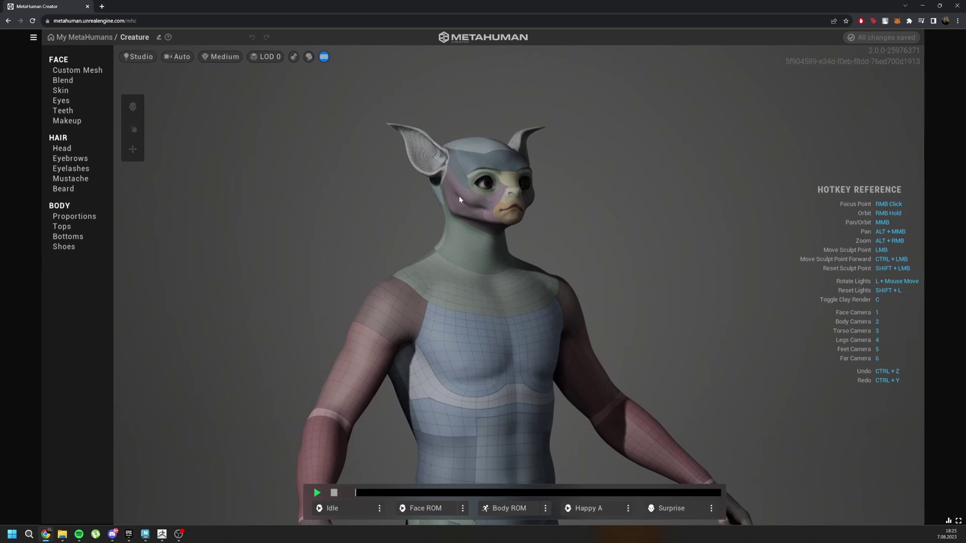
middle_click_drag(459, 196, 473, 289)
scroll(472, 282, "up", 4)
right_click_drag(463, 271, 424, 267)
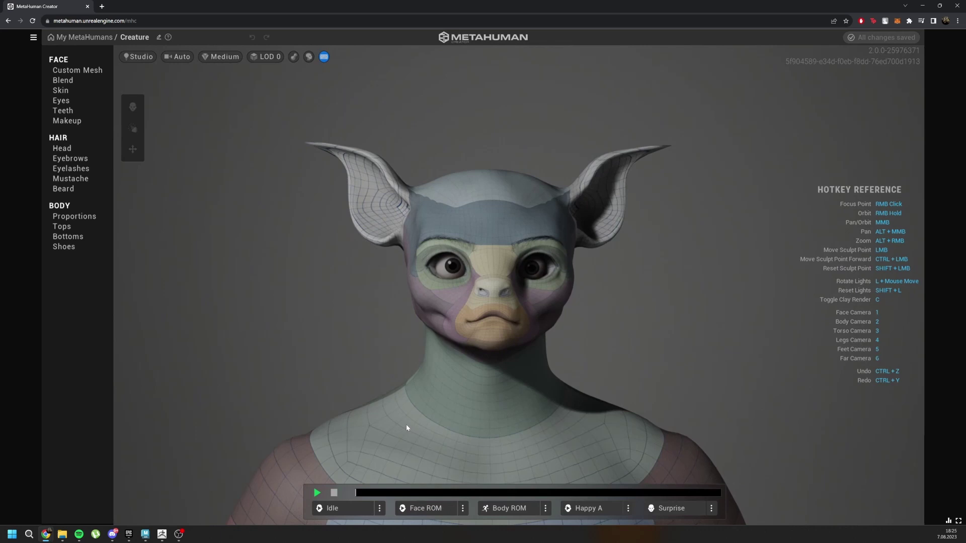
left_click(420, 508)
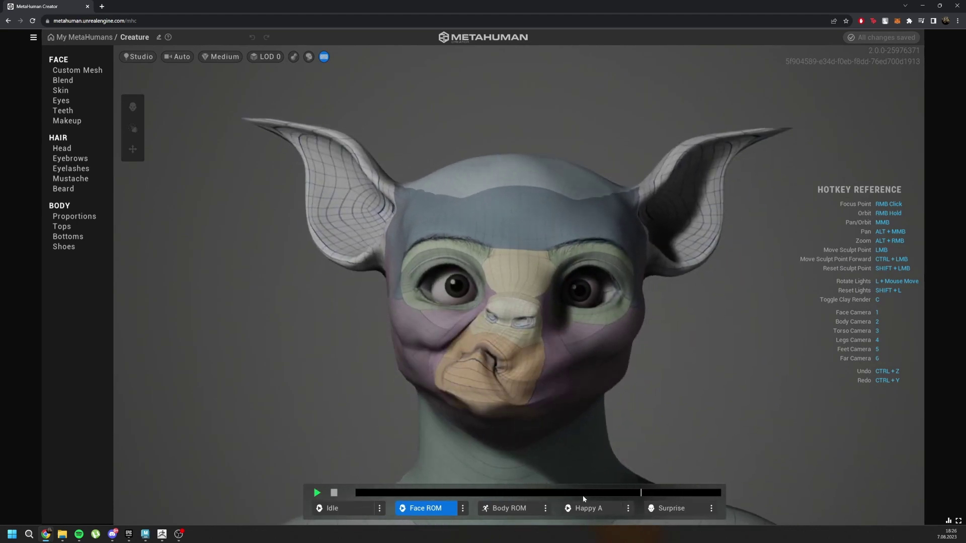
left_click_drag(638, 493, 334, 497)
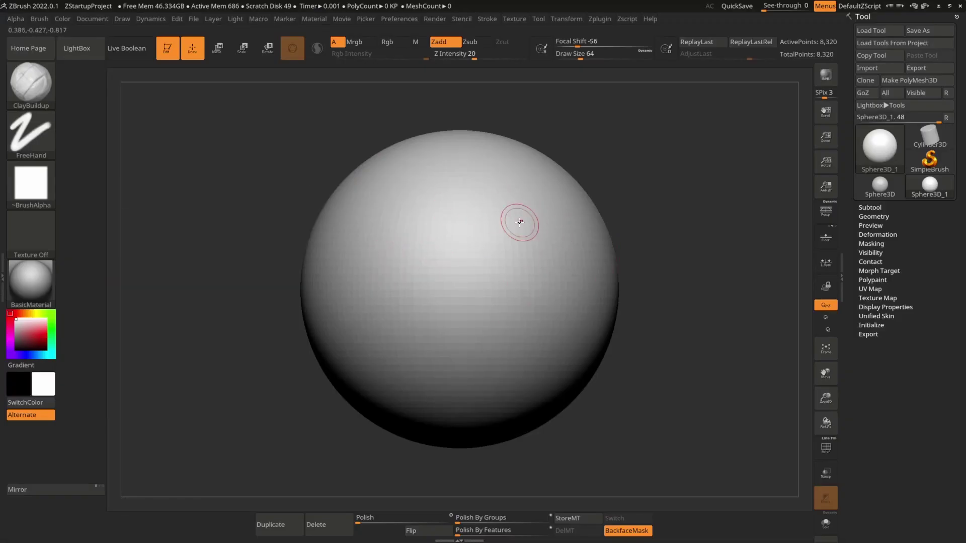
- Convert the sphere into a PolyMesh3D and shape it into an elongated torso with the beginnings of two legs
left_click(916, 70)
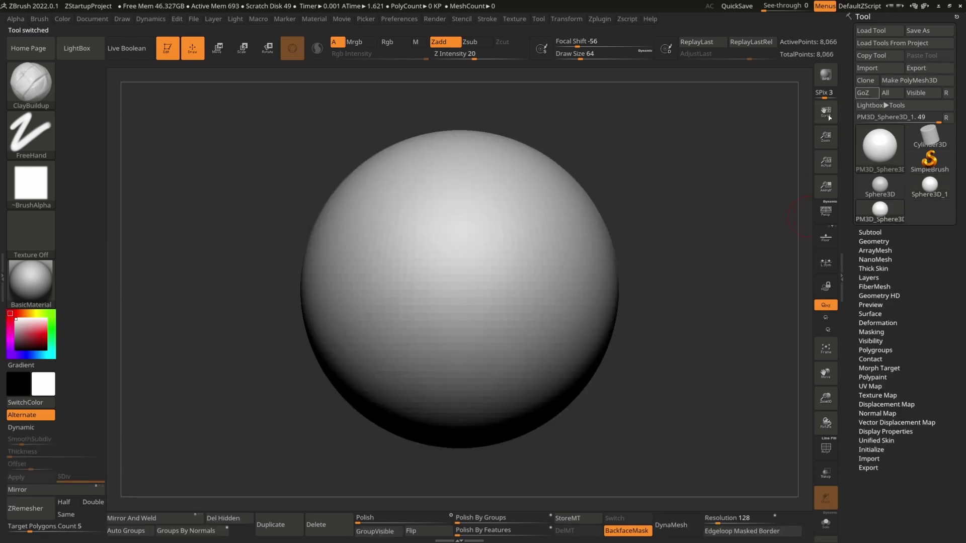
left_click_drag(523, 274, 541, 327)
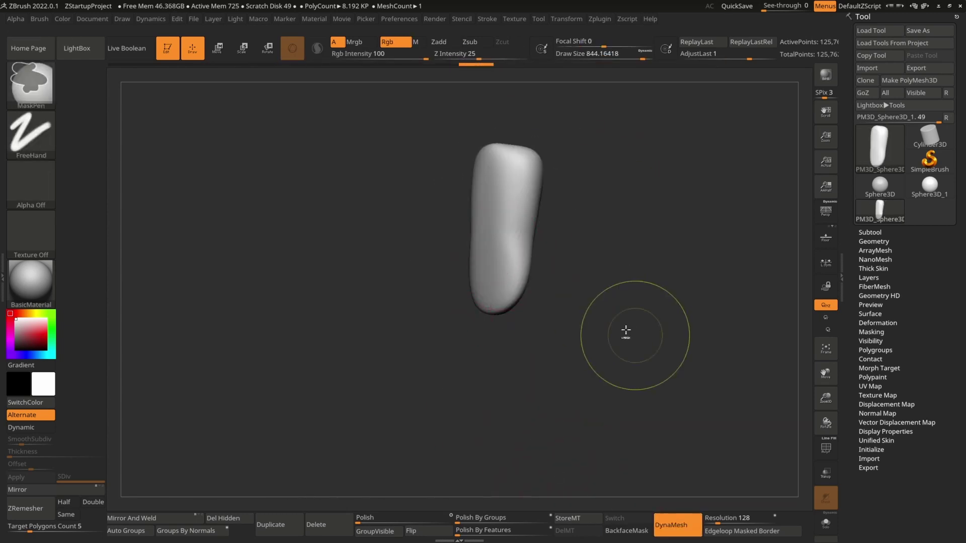
mouse_move(625, 332)
left_mouse_down()
mouse_move(558, 322)
mouse_move(533, 395)
left_mouse_up()
left_click_drag(525, 328, 534, 322)
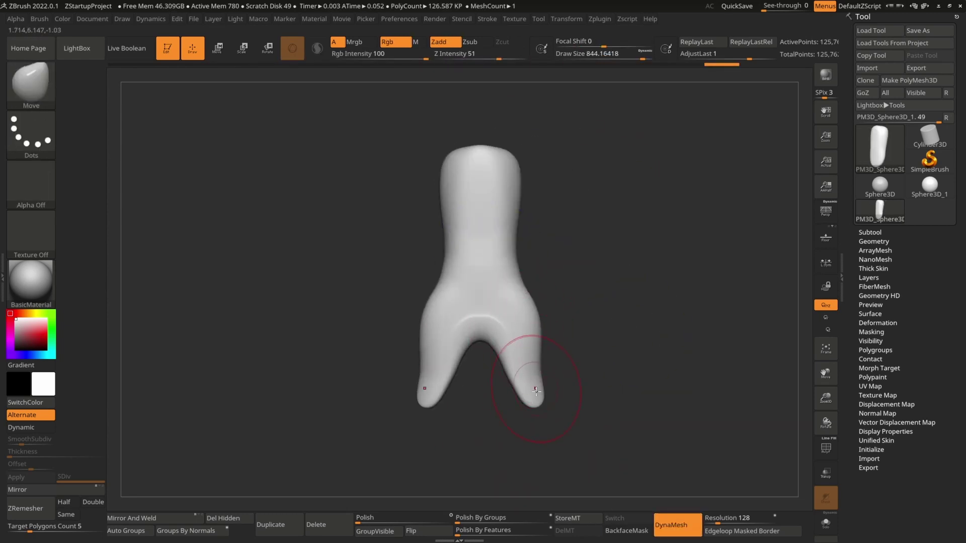
- Lengthen and spread both legs of the body blockout symmetrically with the Move brush
left_click_drag(536, 392, 548, 441)
left_click_drag(534, 372, 547, 371)
left_click_drag(537, 414, 546, 462)
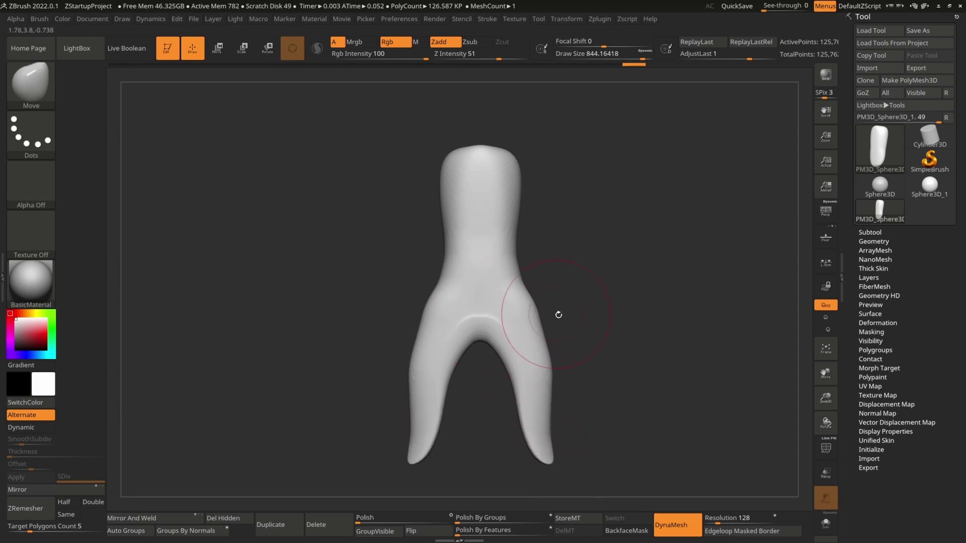
left_click_drag(519, 255, 518, 294, "alt")
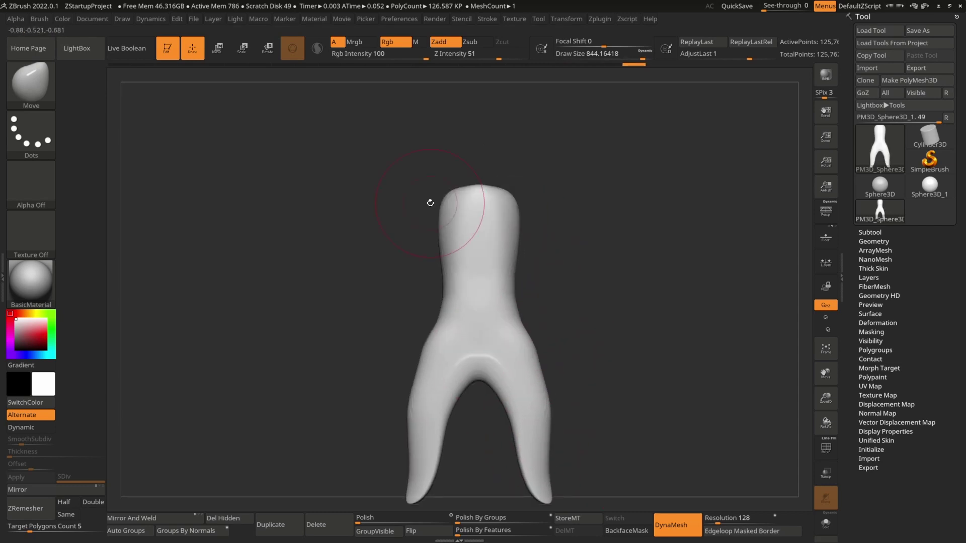
mouse_move(430, 203)
left_mouse_down("alt")
mouse_move(500, 293)
mouse_move(493, 286)
left_mouse_up("alt")
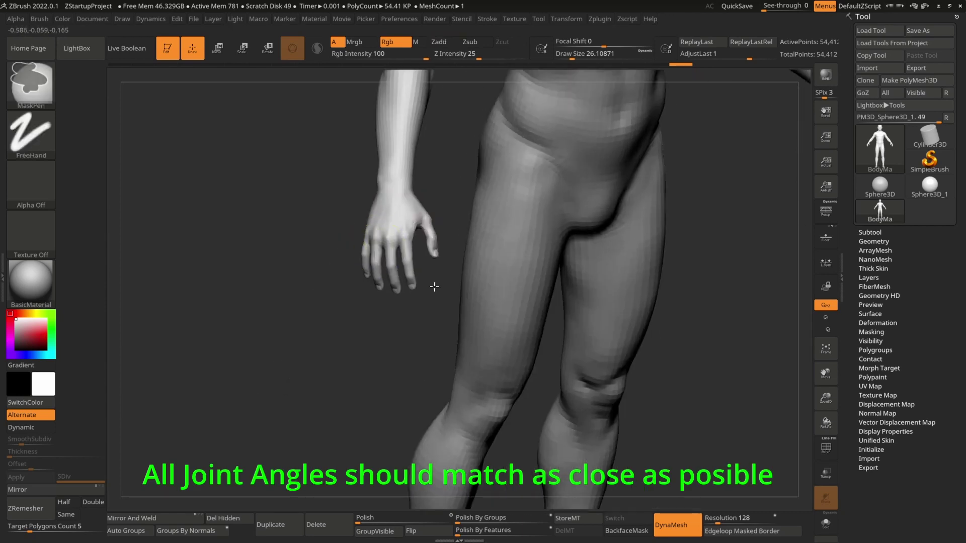
- Inspect the finger joints and bend angles on the body model's hand up close
right_click_drag(433, 287, 436, 224, "ctrl")
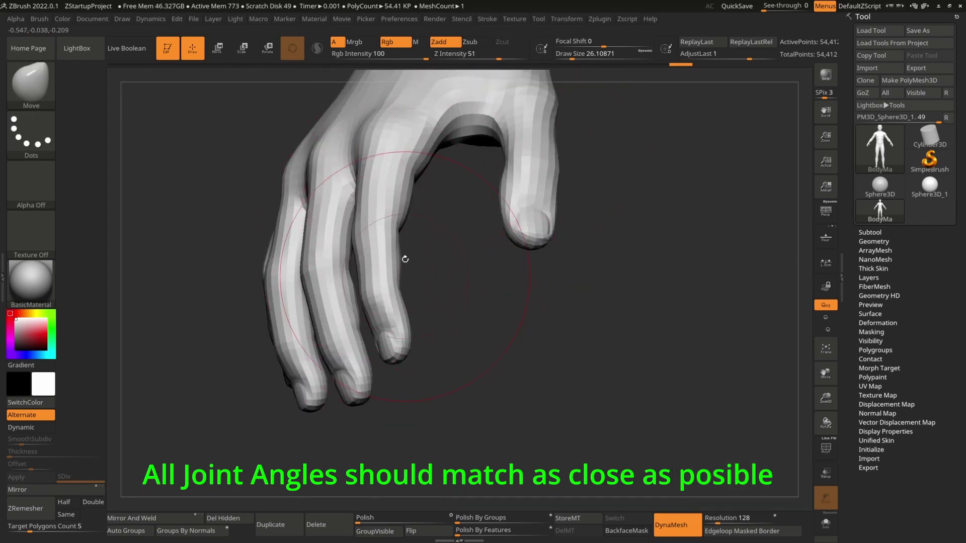
mouse_move(403, 258)
right_mouse_down("ctrl")
mouse_move(395, 282)
mouse_move(341, 244)
right_mouse_up("ctrl")
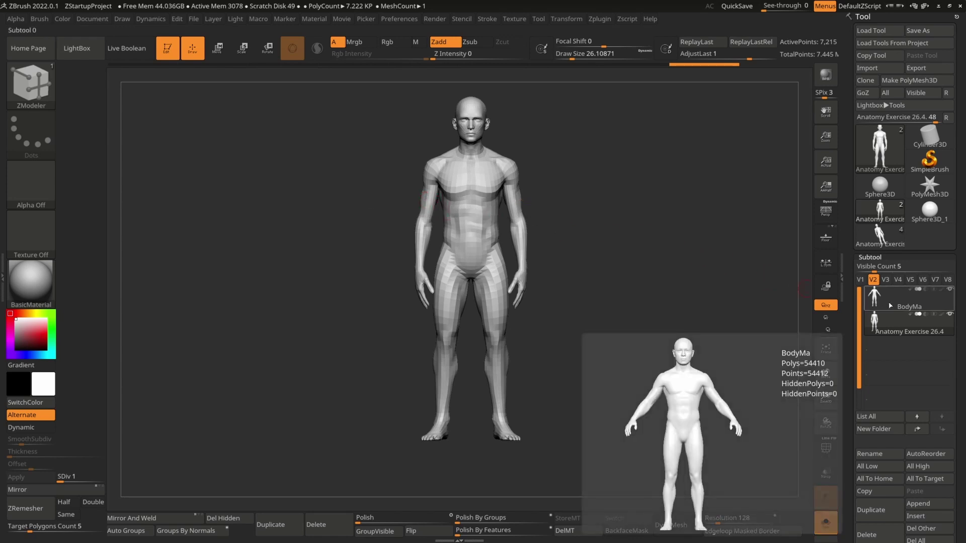
- Activate the BodyMa subtool and move it sideways so it stands beside the Anatomy Exercise 26.4 figure
left_click(891, 305)
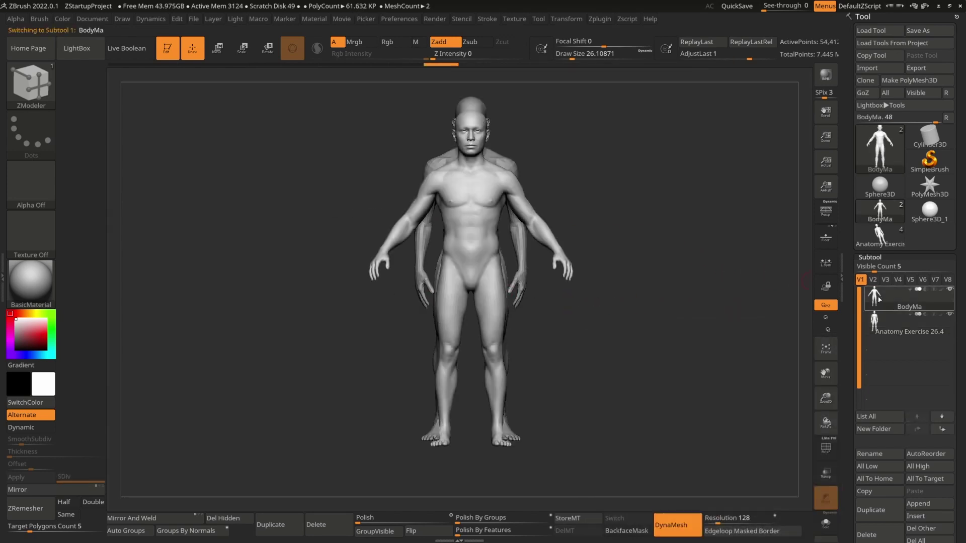
key("w")
left_click_drag(424, 277, 240, 278)
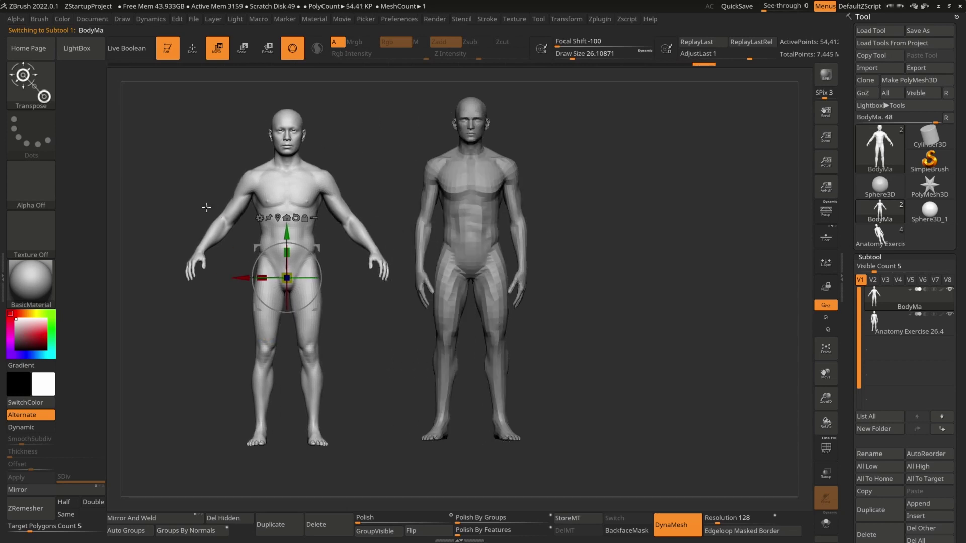
- Mask everything but the arms on the Anatomy Exercise 26.4 figure, rotate them outward to match BodyMa's A-pose, and clear the mask
left_click(481, 197, "alt")
key("q")
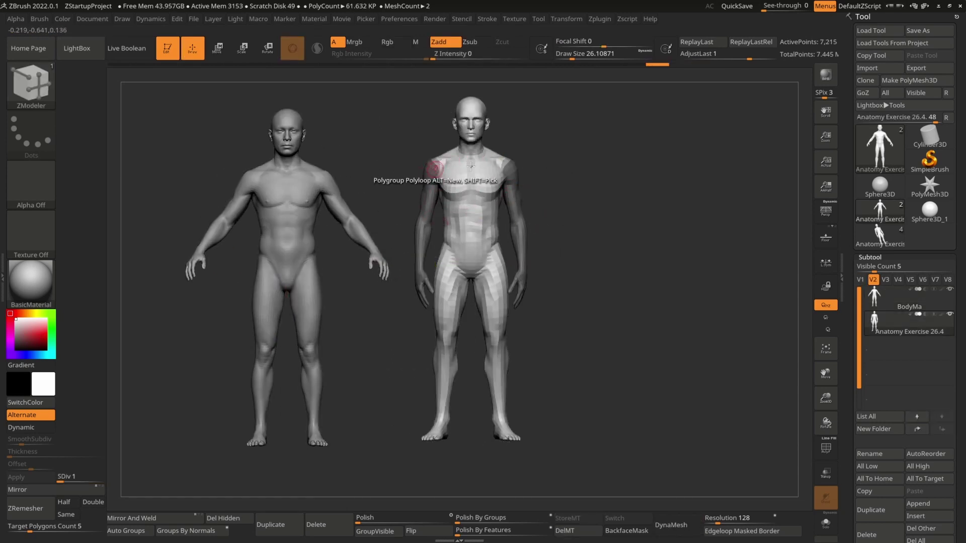
key("ctrl+i")
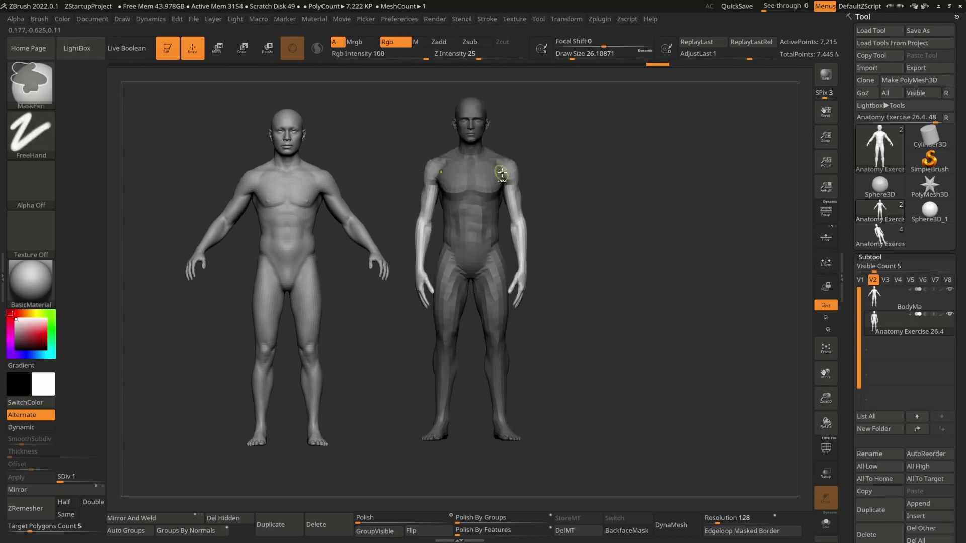
key("w")
left_click_drag(464, 234, 323, 203, "alt")
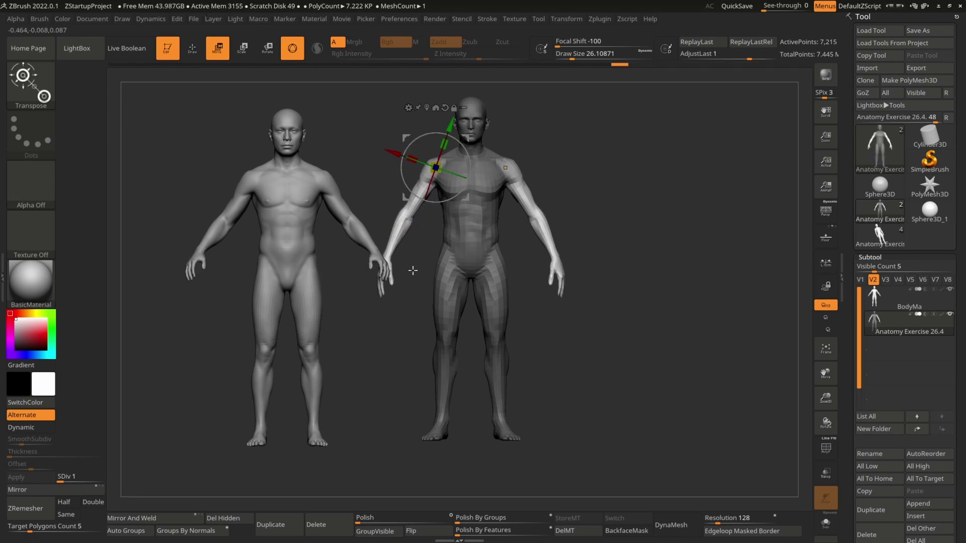
left_click(422, 249, "ctrl")
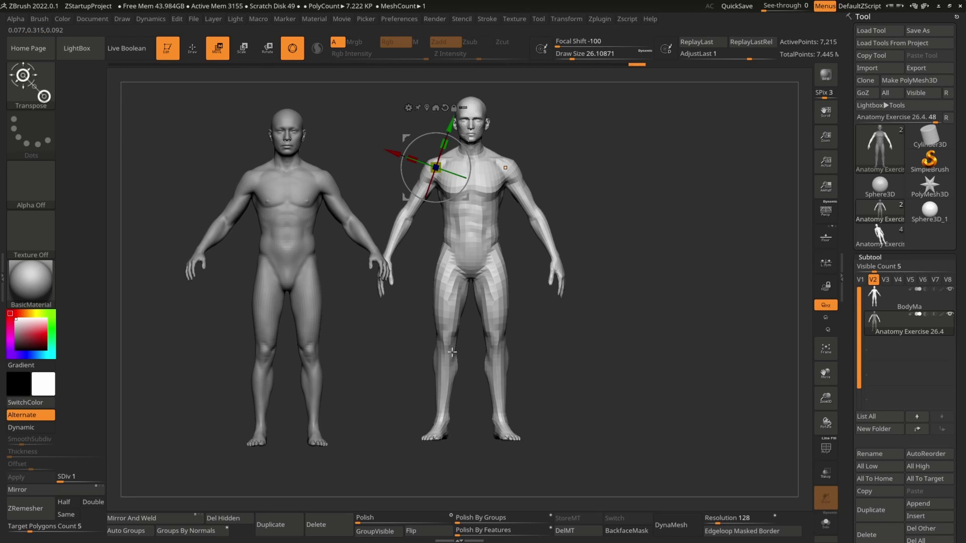
- Try isolating the anatomy figure's fingers with a topological mask for posing at the hand
key("ctrl")
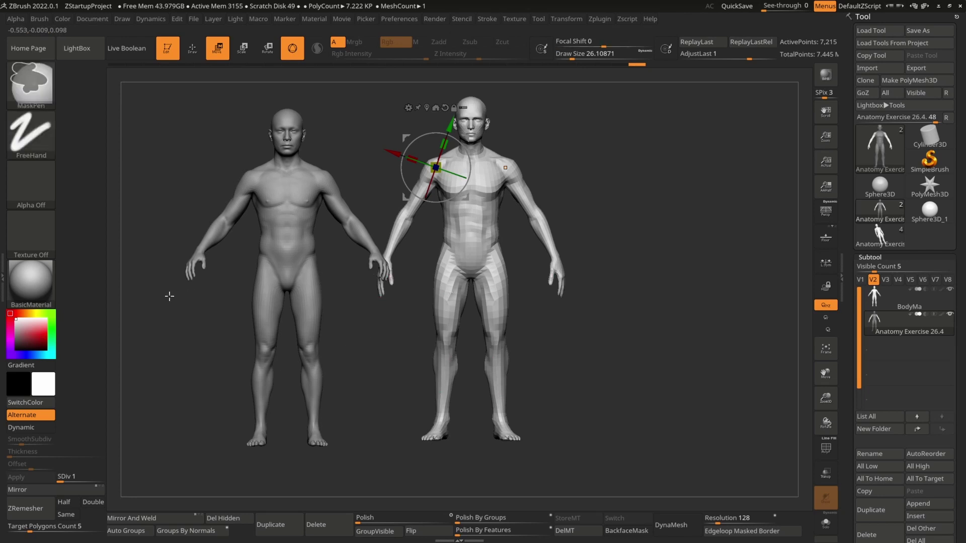
mouse_move(429, 303)
left_mouse_down("alt")
mouse_move(470, 304)
mouse_move(437, 304)
left_mouse_up("alt")
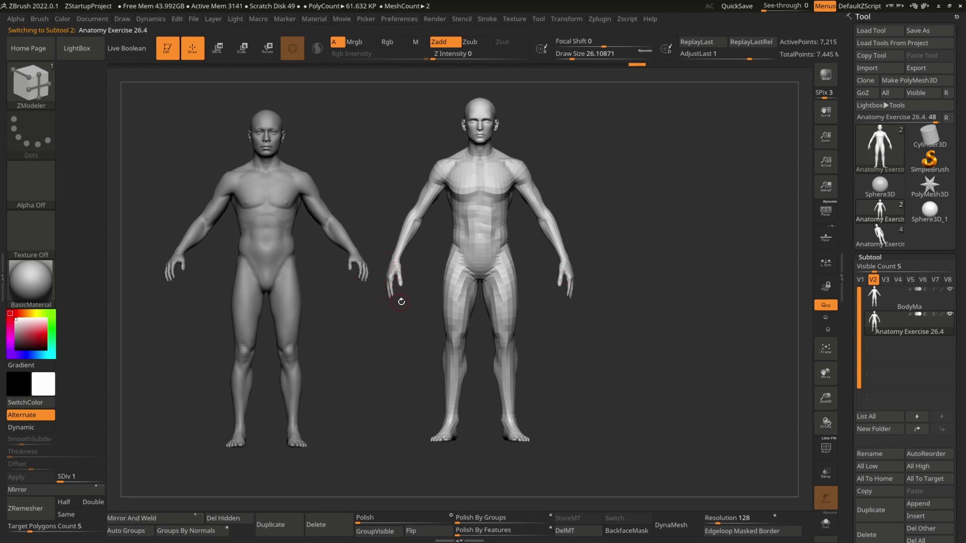
key("w")
left_click_drag(389, 287, 423, 271, "ctrl")
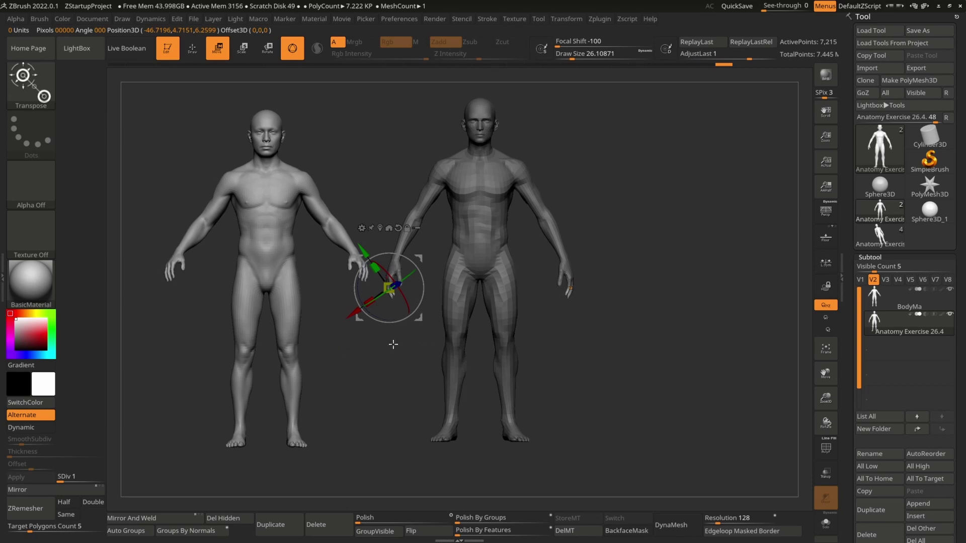
key("q")
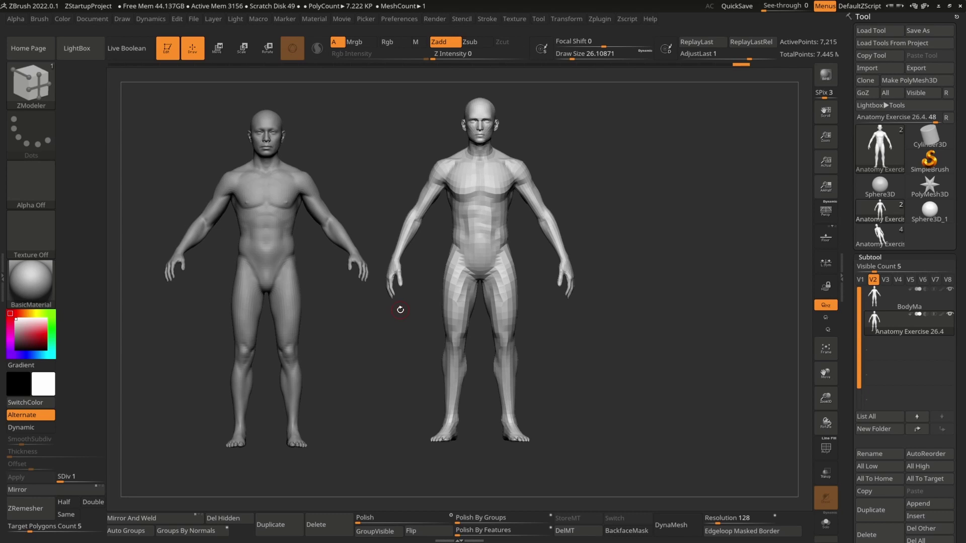
- Toggle the visibility of the BodyMa subtool beside the posed anatomy figure
left_click_drag(426, 268, 405, 245, "alt")
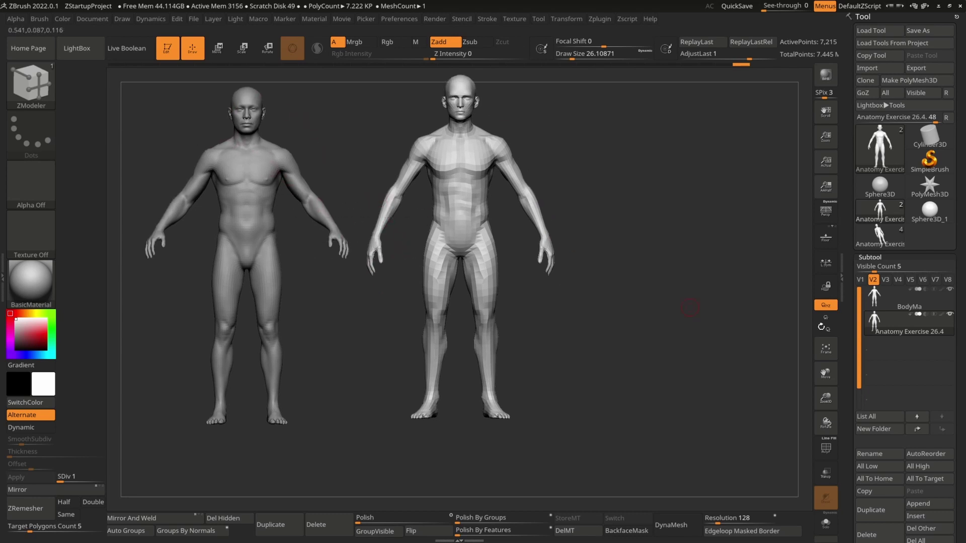
left_click(949, 289)
right_click_drag(445, 210, 456, 266, "alt")
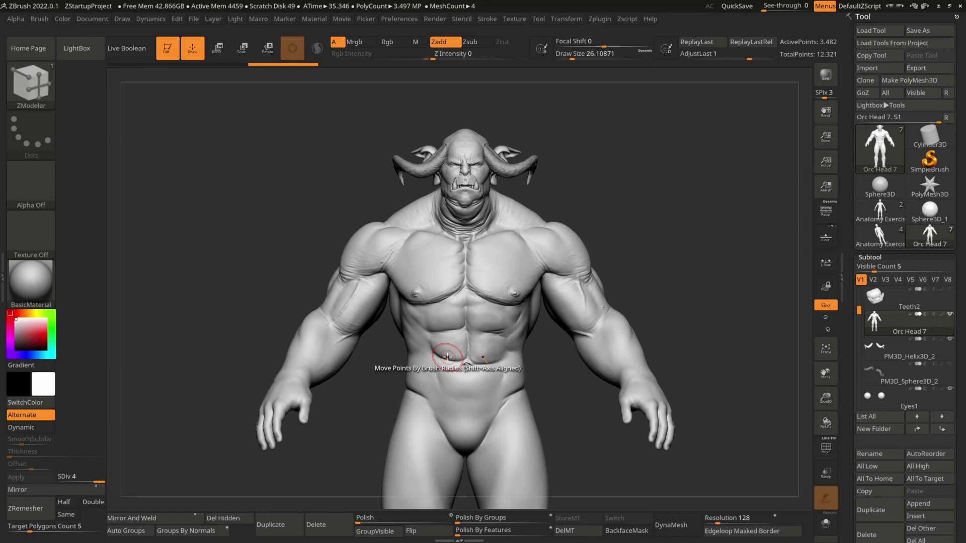
- Move the horned orc's Orc Head 7 body subtool to the top of the subtool list
left_click_drag(249, 382, 272, 384)
right_click_drag(471, 356, 455, 352, "shift")
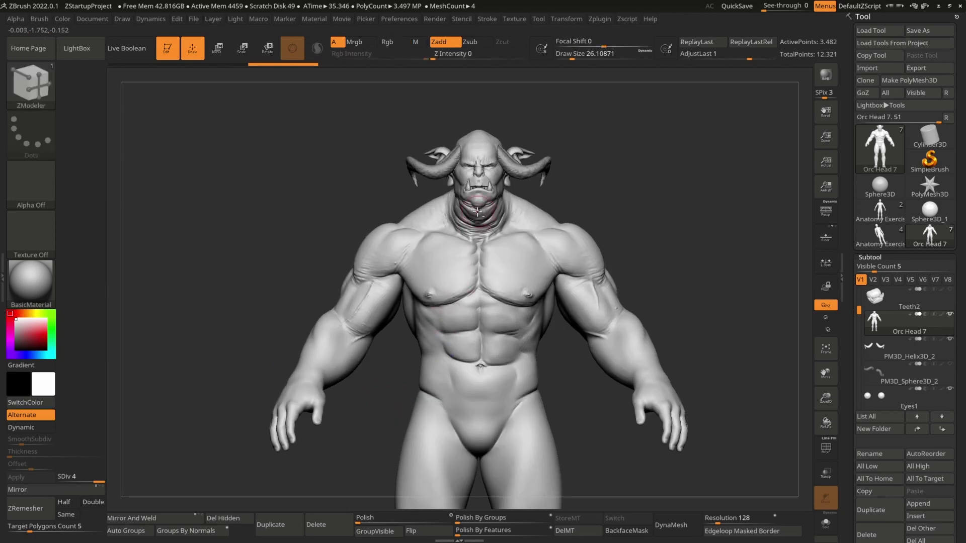
right_click_drag(456, 279, 395, 325, "alt")
scroll(876, 316, "up", 2)
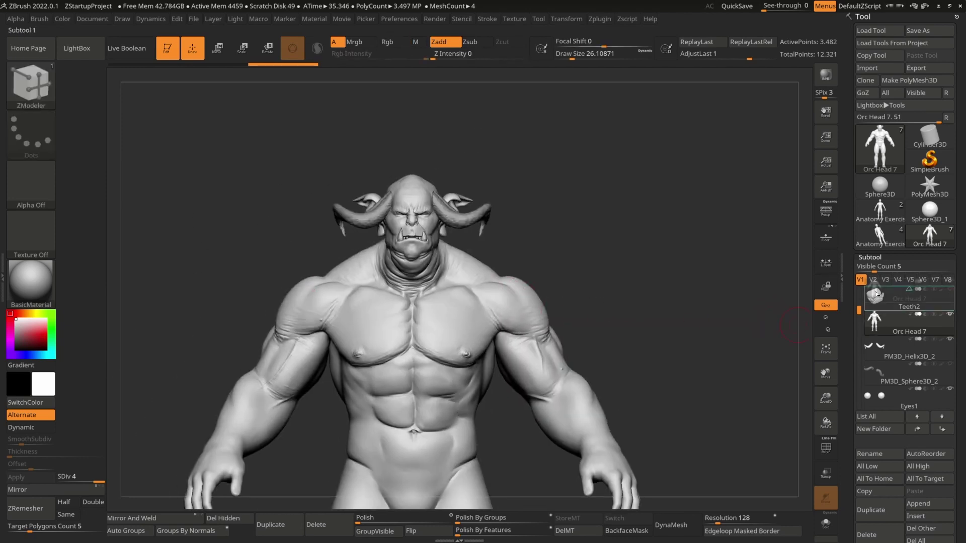
left_click_drag(875, 318, 885, 304)
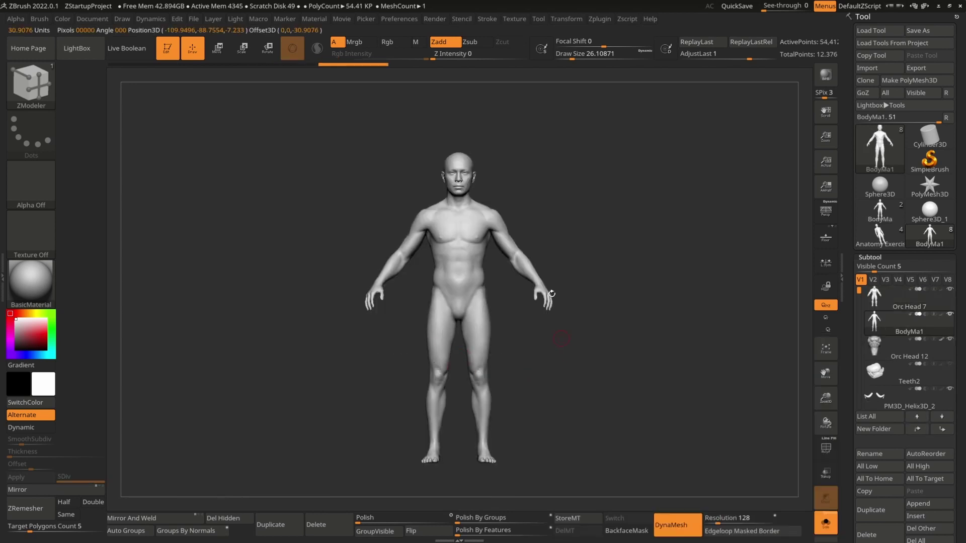
mouse_move(524, 271)
right_mouse_down("alt")
mouse_move(501, 258)
mouse_move(527, 264)
right_mouse_up("alt")
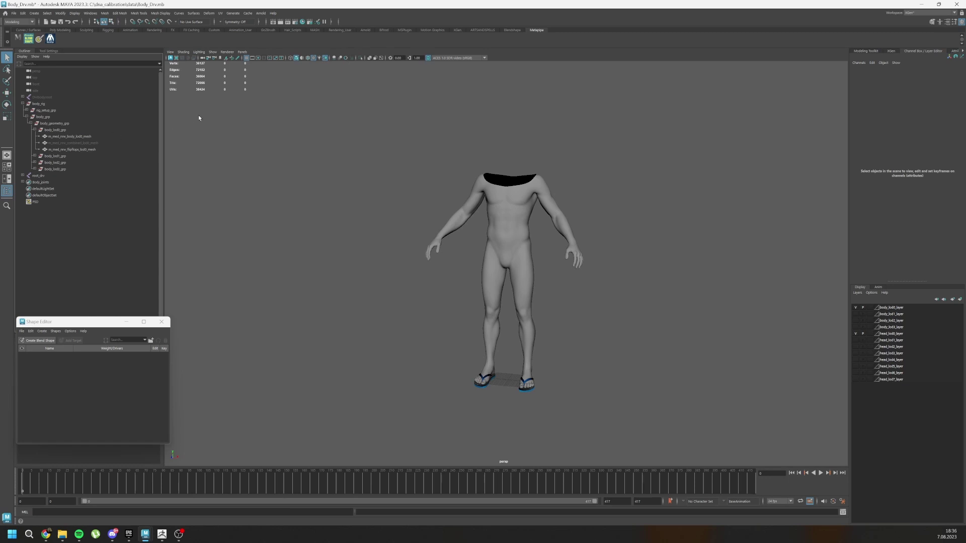
- Inspect the body_rig hierarchy down to body_lod0_grp, highlighting its m_med_nrw body and flipflops LOD0 meshes
left_click(46, 104)
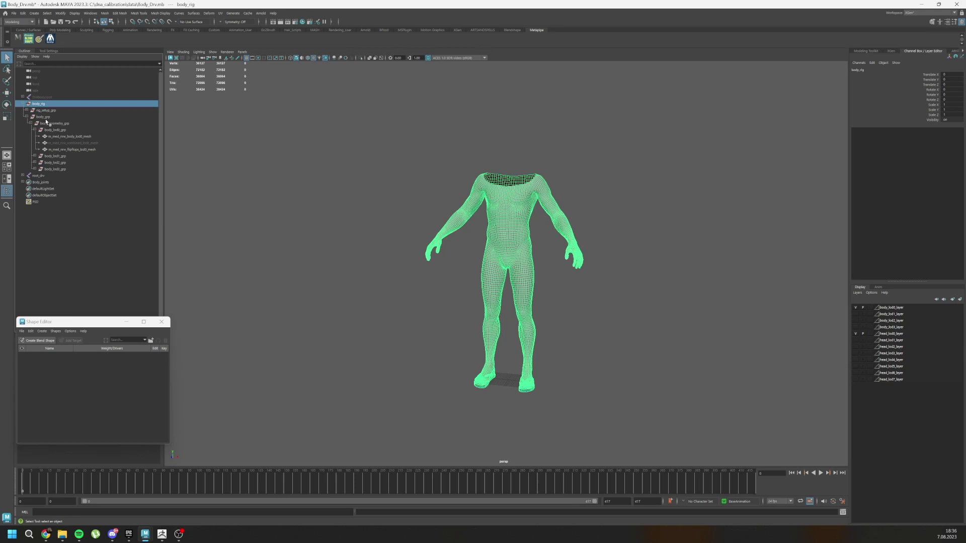
left_click(58, 129)
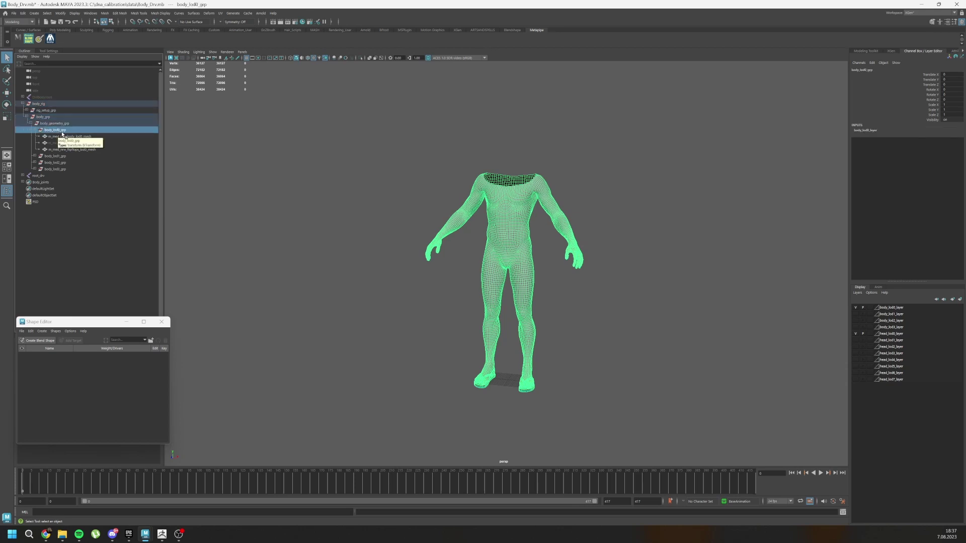
left_click(65, 136)
left_click(70, 149, "shift")
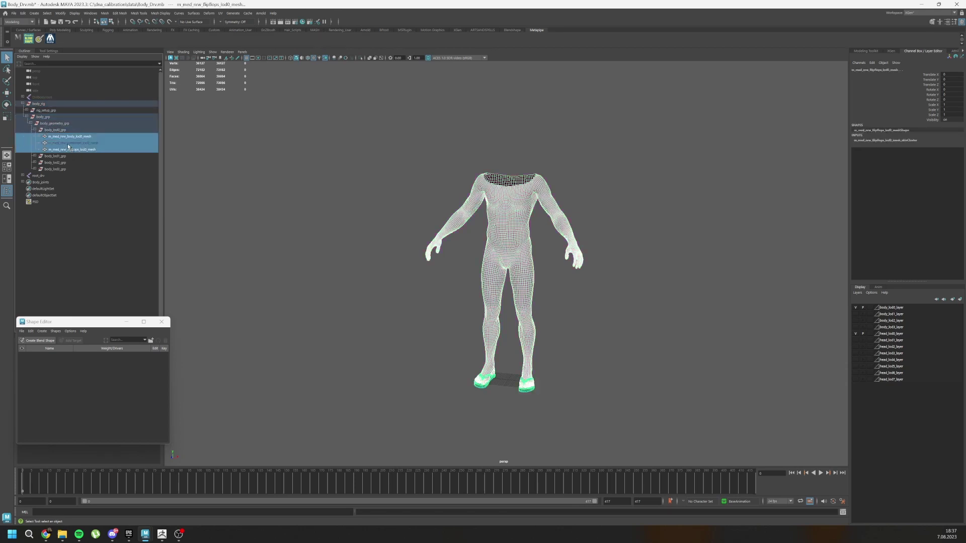
left_click(70, 137)
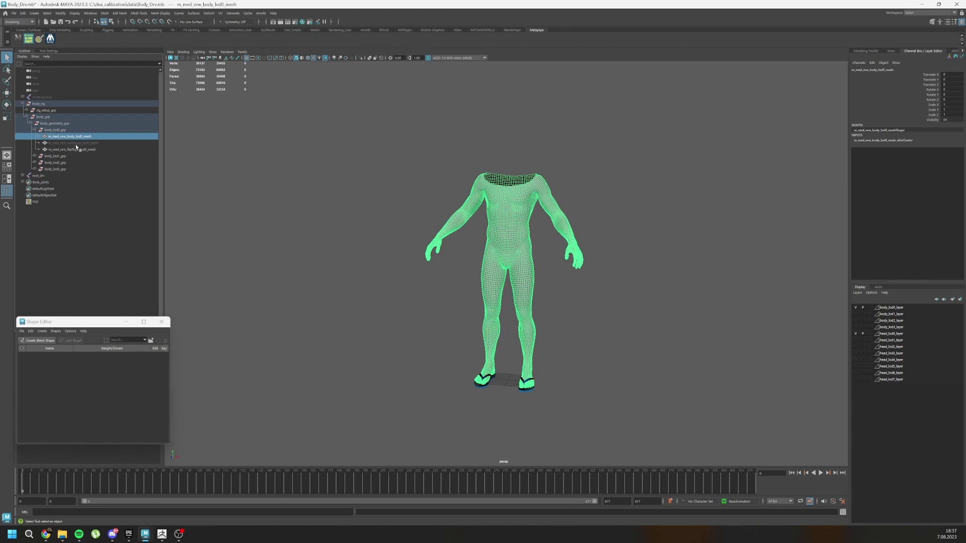
left_click(74, 151)
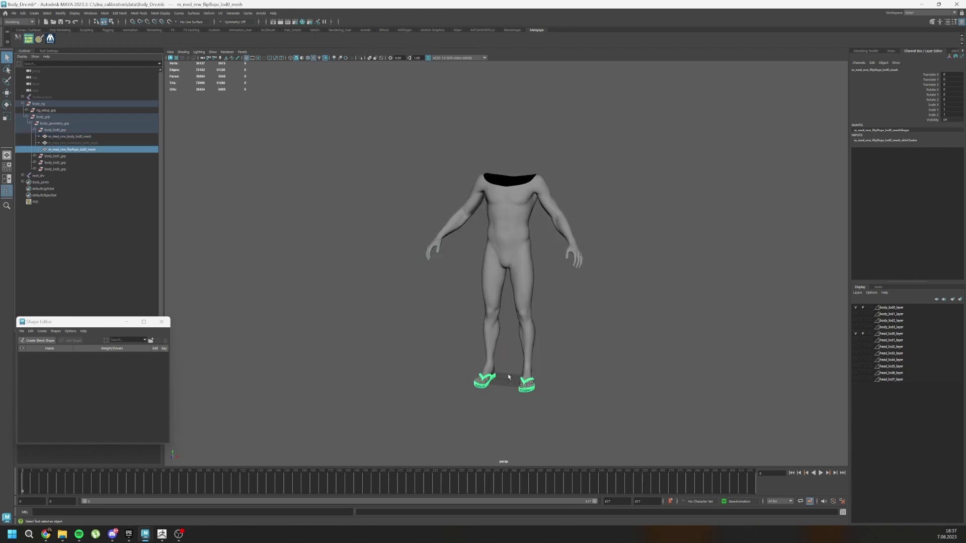
- Unhide the m_med_nrw_combined LOD0 mesh and hide the separate m_med_nrw body and flipflops LOD0 meshes
left_click(75, 144)
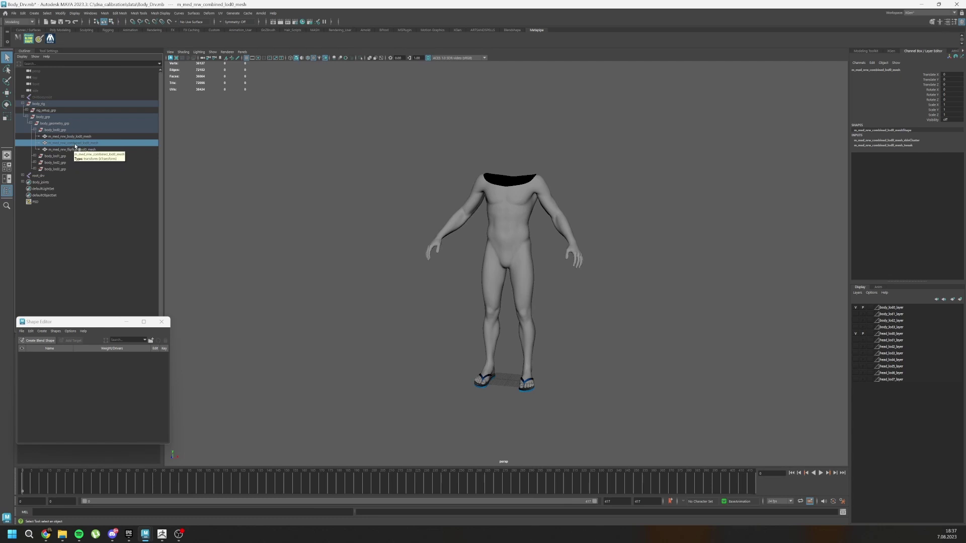
key("shift+h")
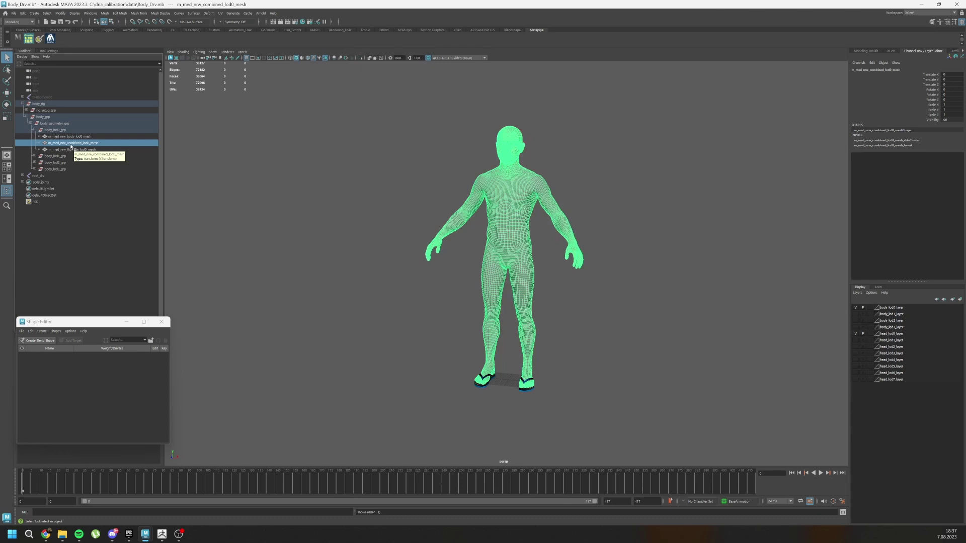
left_click(67, 136)
key("ctrl+h")
left_click(70, 150)
key("ctrl+h")
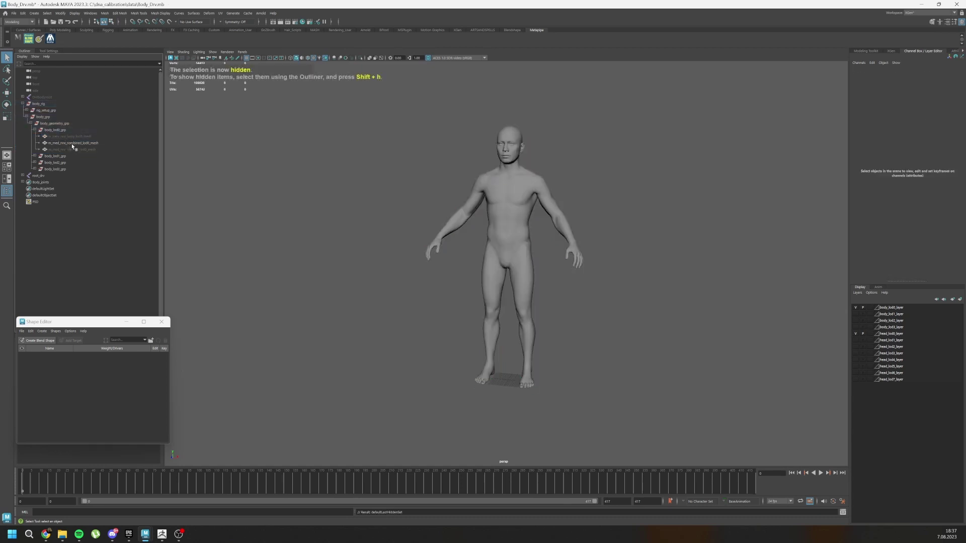
- Select the combined LOD0 body in the viewport and examine its joined head and body mesh
left_click(487, 261)
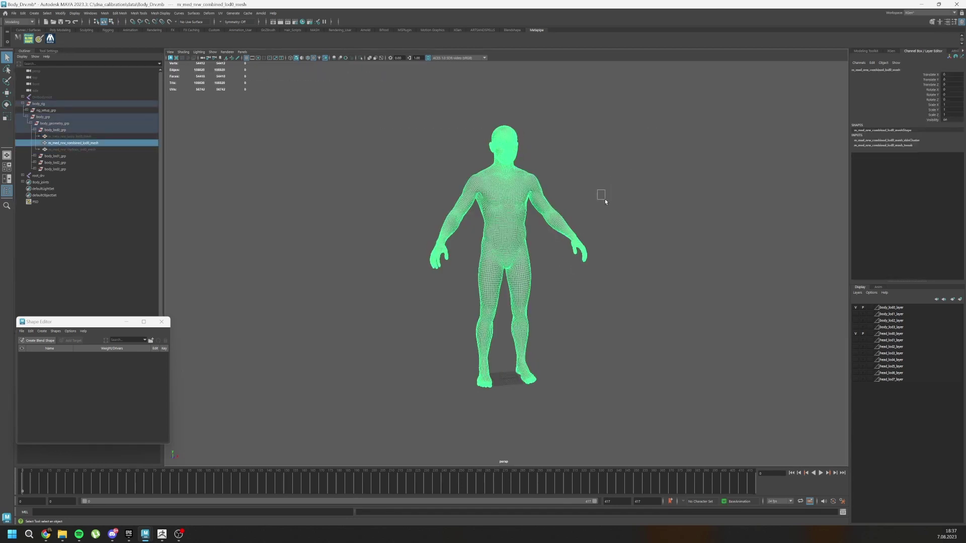
left_click_drag(604, 199, 606, 201)
left_click_drag(648, 96, 442, 265)
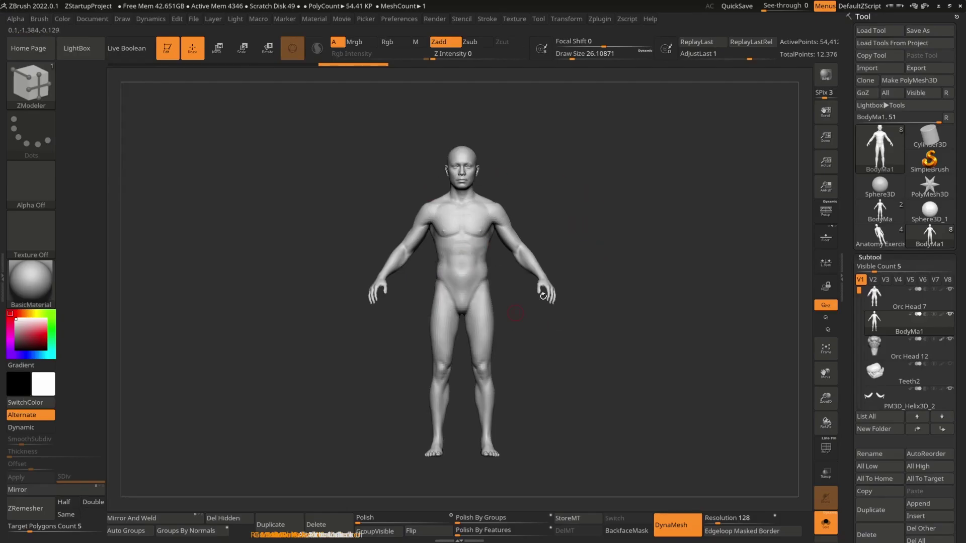
- In ZBrush, move the BodyMa1 subtool above Orc Head 7 in the subtool list and make Orc Head 7 active
left_click(912, 332)
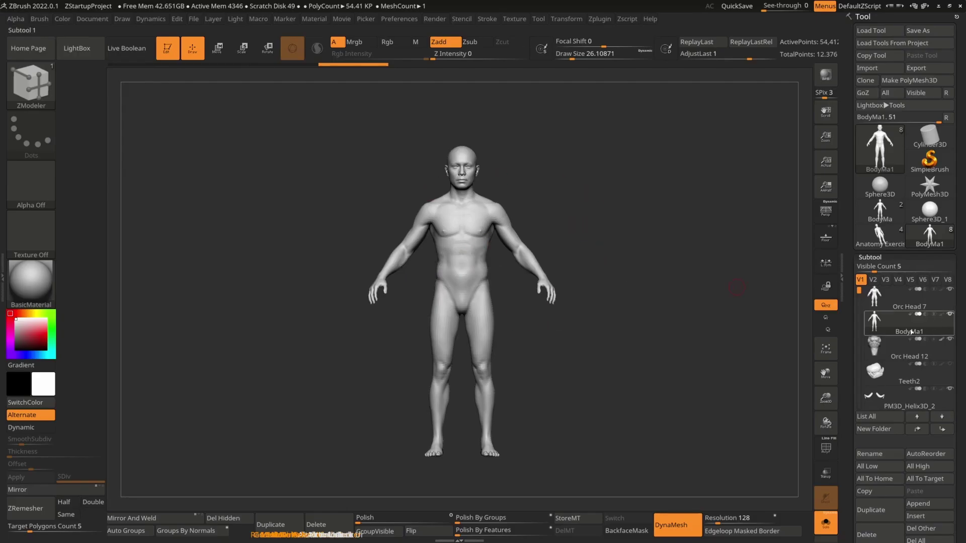
left_click_drag(912, 332, 880, 294)
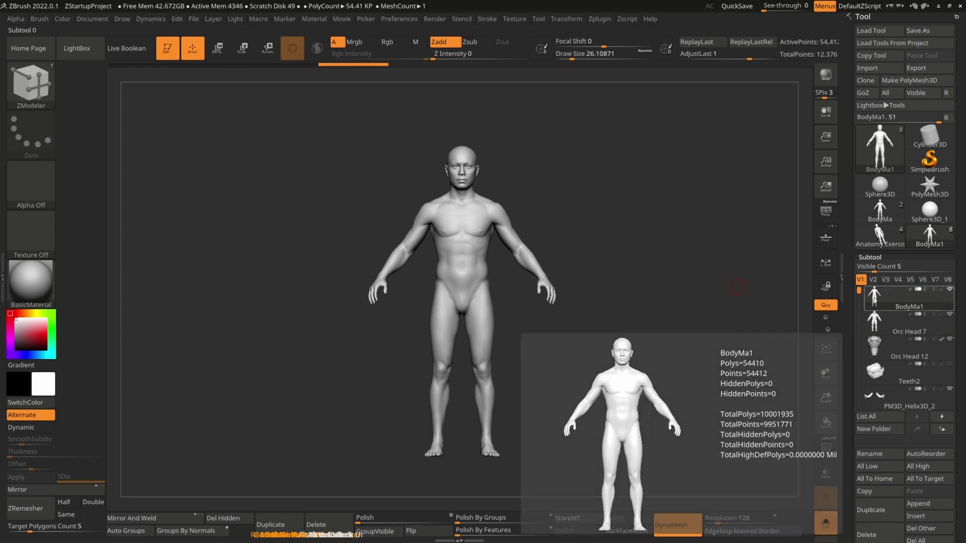
left_click(891, 329)
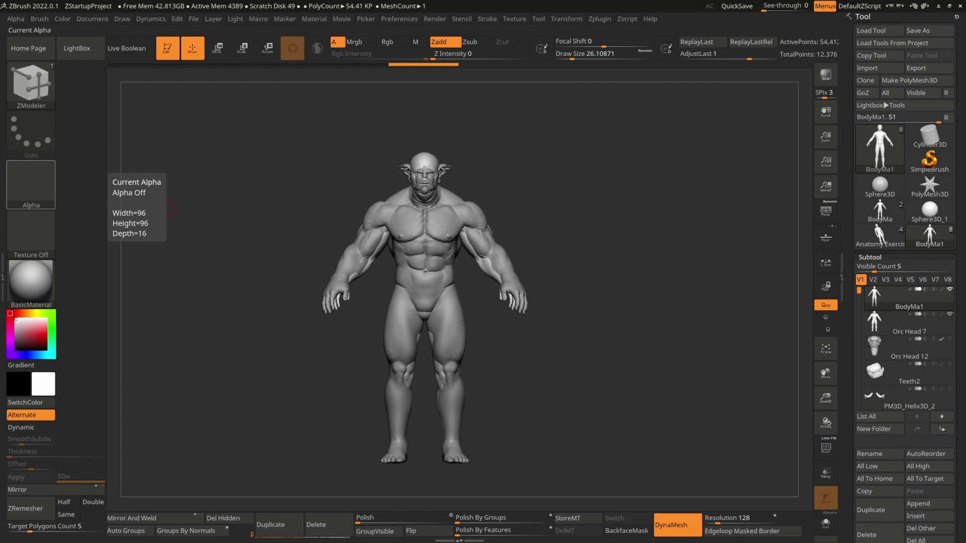
- Switch to the browser and watch the muted "ZWrap - Topology Plugin for ZBrush" video in full screen, skipping ahead through the point-selection part
left_click_drag(0, 161, 636, 67)
double_click(637, 67)
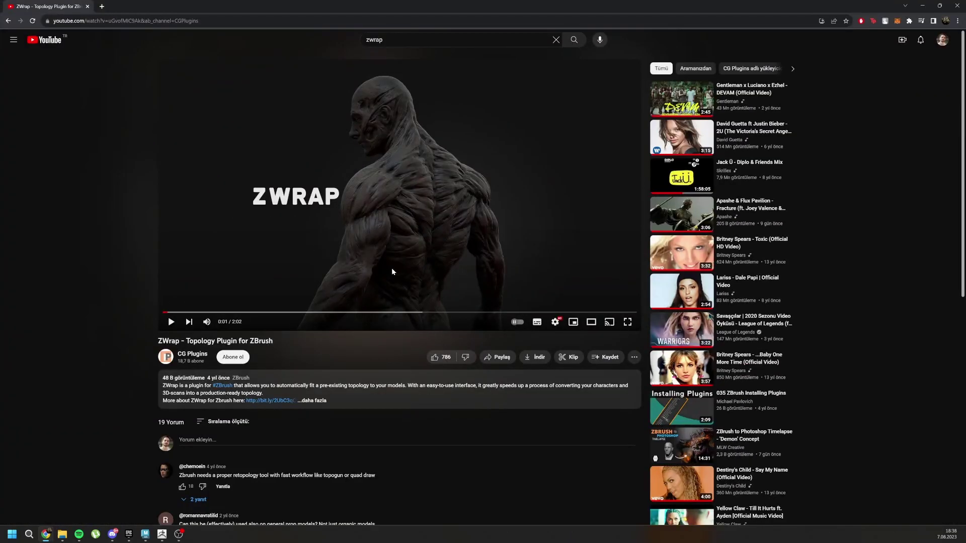
left_click(207, 322)
left_click(171, 322)
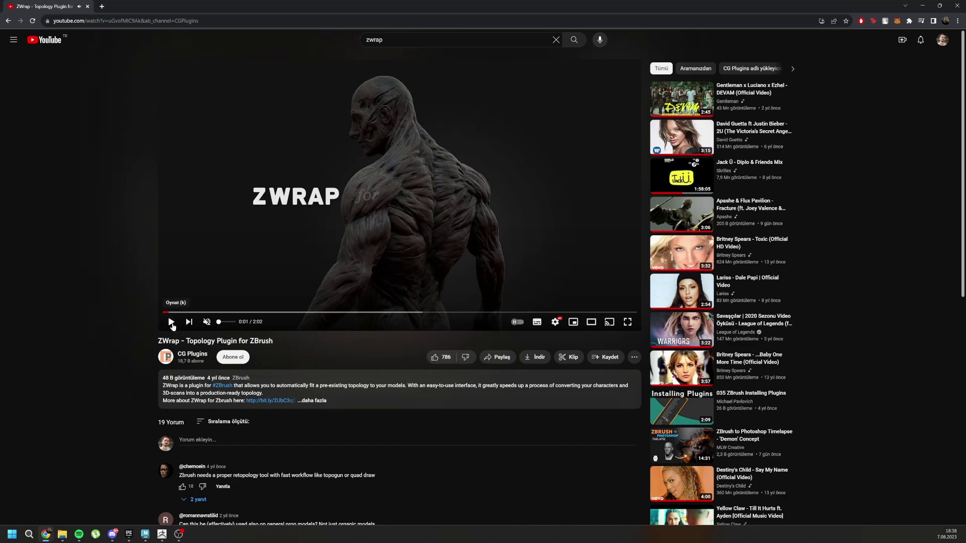
left_click(627, 321)
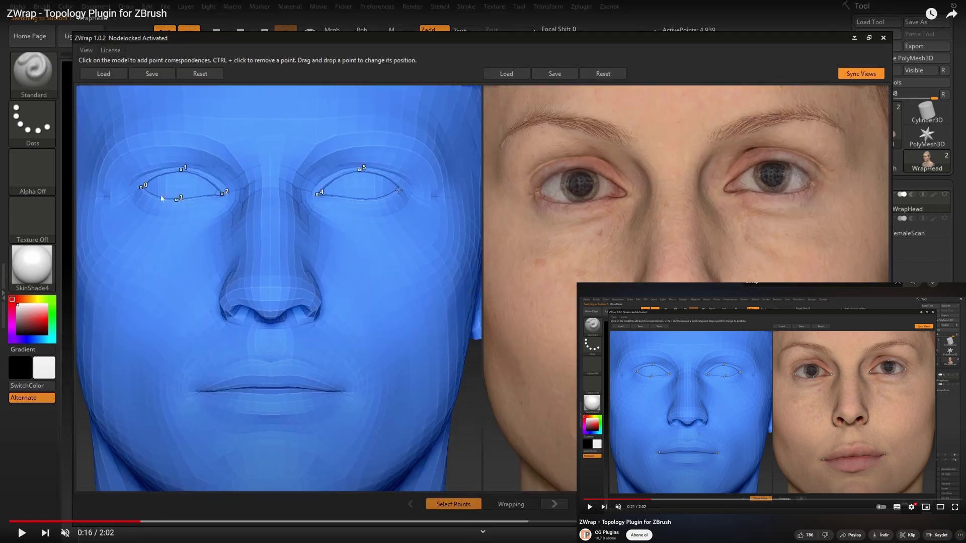
key("Right")
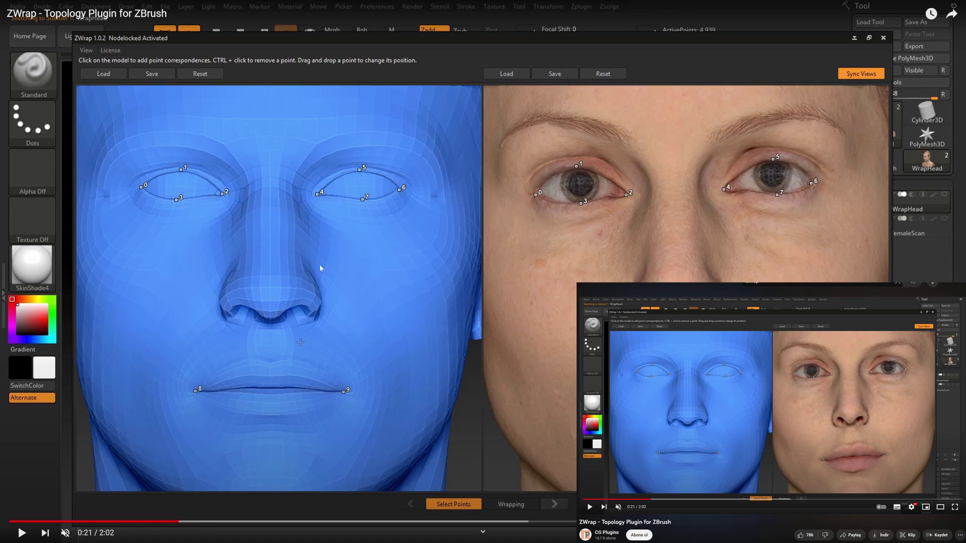
key("Escape")
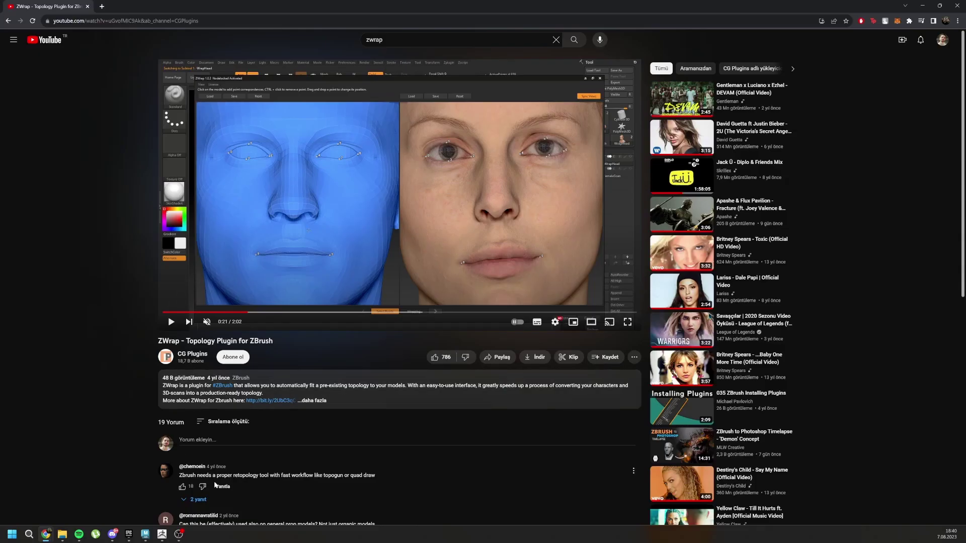
- Return to ZBrush and examine the wireframe topology of the Orc Head 7 body
mouse_move(163, 535)
left_click(177, 496)
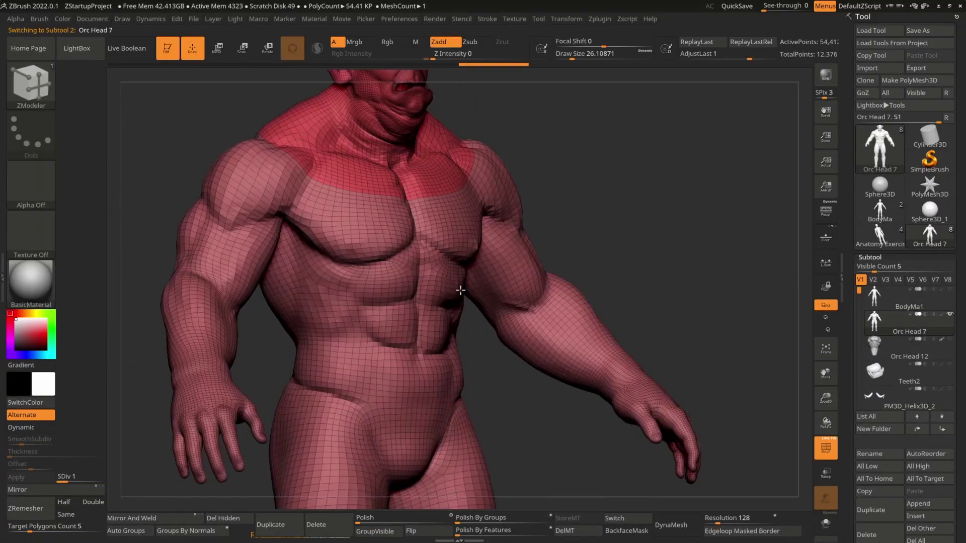
right_click_drag(462, 290, 473, 319, "alt")
scroll(473, 319, "down", 8)
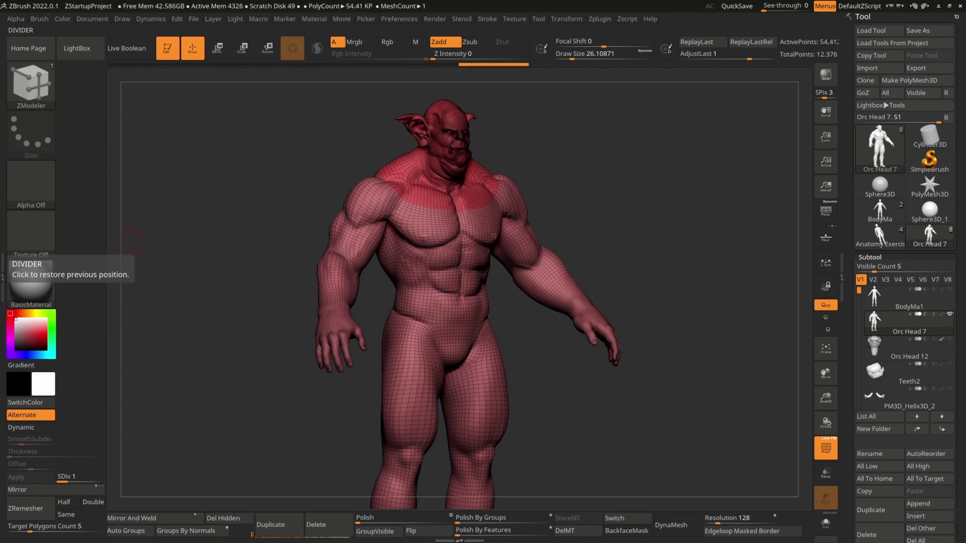
- Switch to the browser, highlight the title of the "Metahuman Wrapping Workflow From Combined Mesh" video and play it
key("alt+Tab")
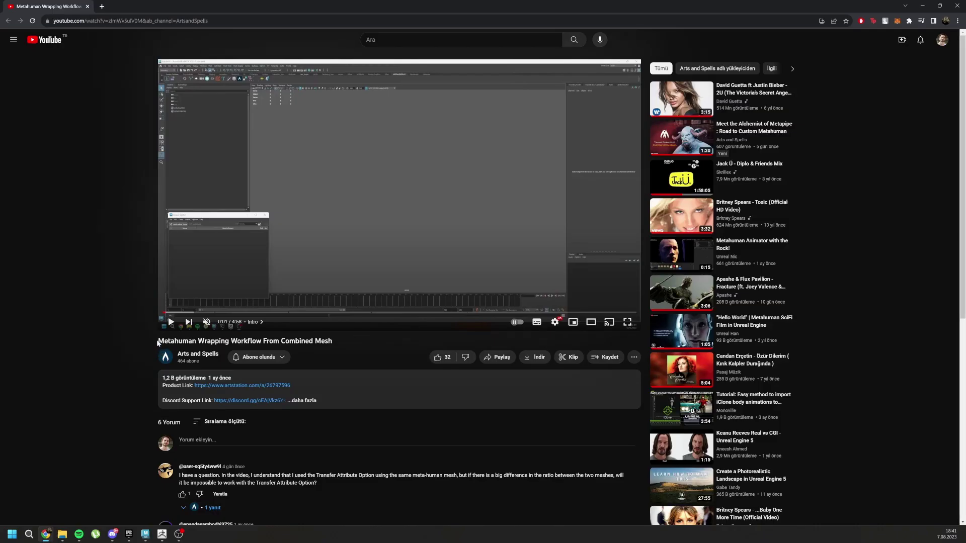
left_click_drag(156, 340, 351, 340)
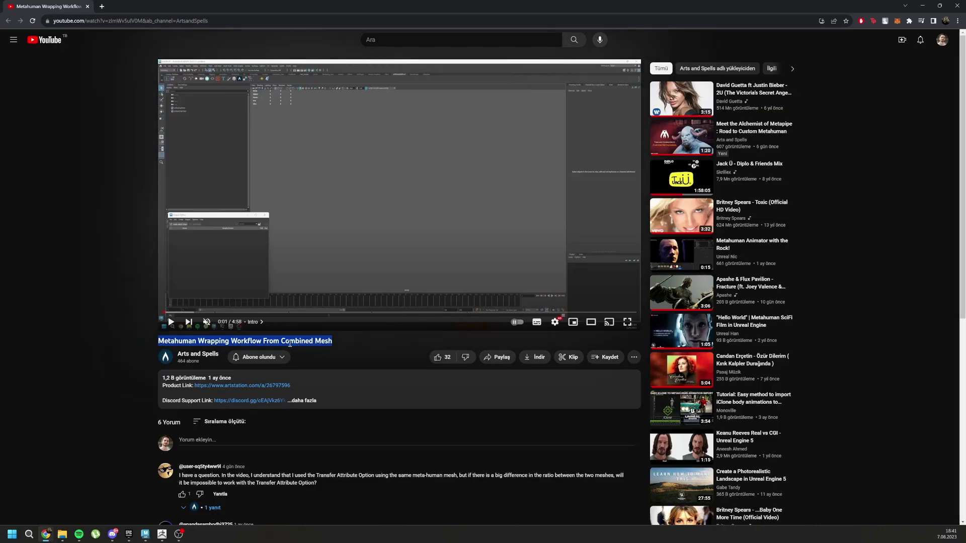
left_click(317, 342)
left_click(255, 271)
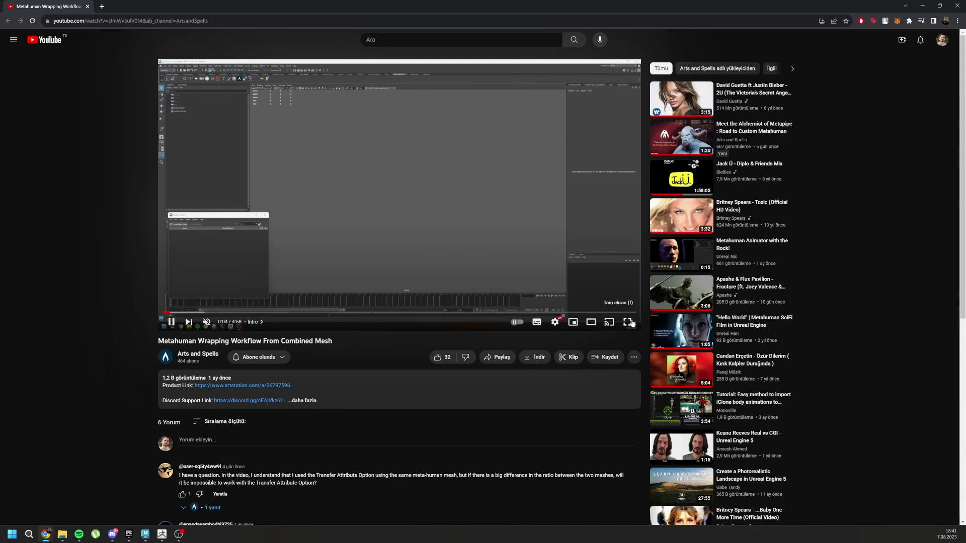
left_click(386, 212)
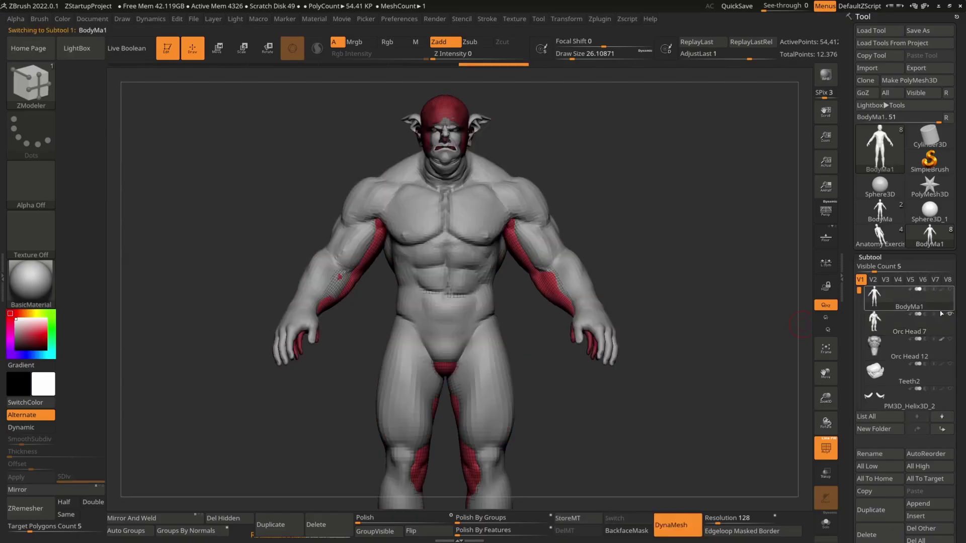
- Activate the BodyMa1 subtool in ZBrush, choose the Move brush and display the wireframe on its head and shoulders
left_click(483, 265, "alt")
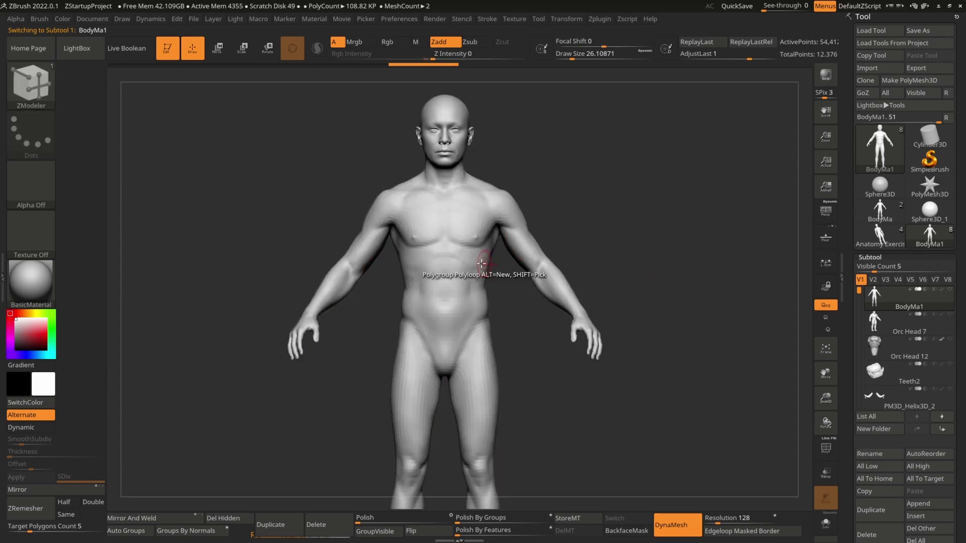
key("b")
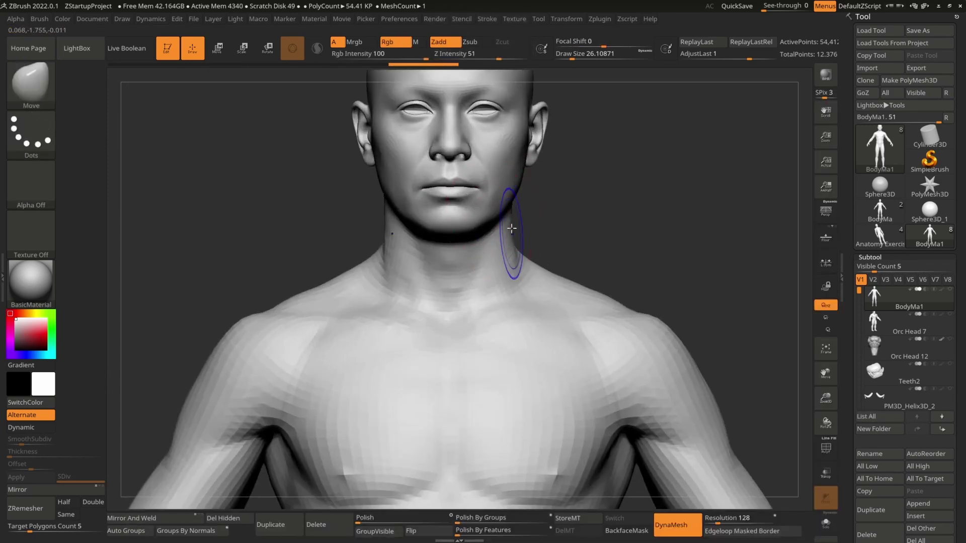
key("shift+f")
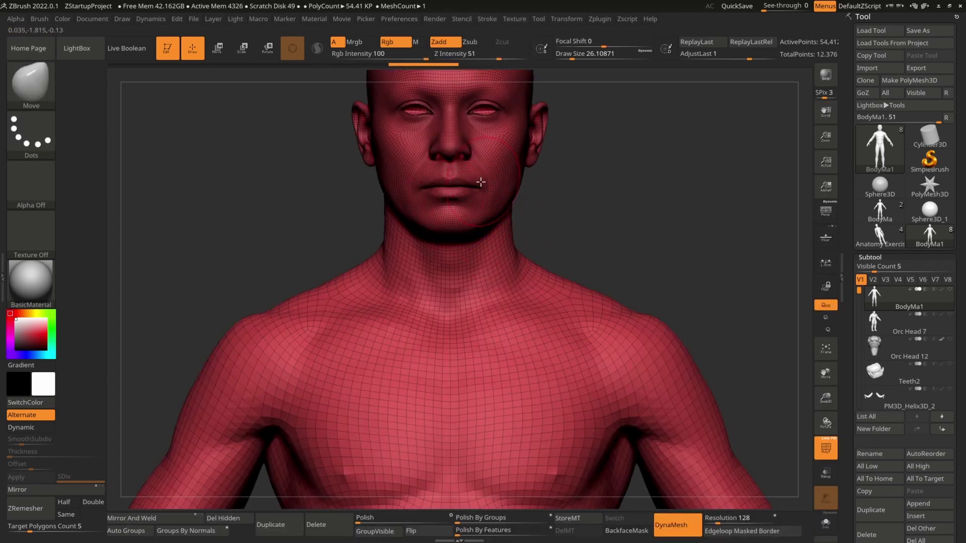
right_click_drag(508, 234, 525, 166)
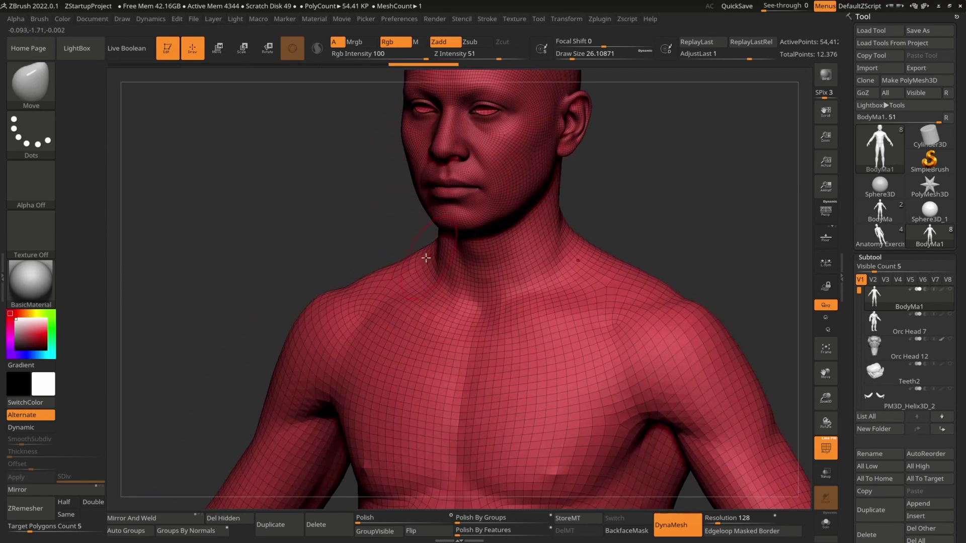
right_click_drag(479, 196, 468, 280, "alt")
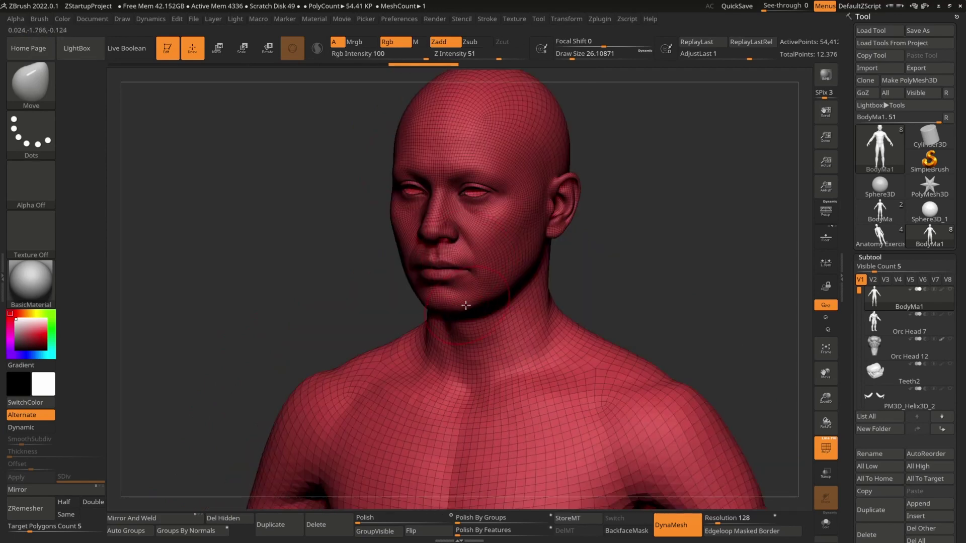
- Reshape the chin, jaw and crown of the BodyMa1 head with the Move brush
mouse_move(464, 304)
left_mouse_down()
mouse_move(472, 314)
mouse_move(459, 327)
left_mouse_up()
left_click_drag(512, 286, 506, 299)
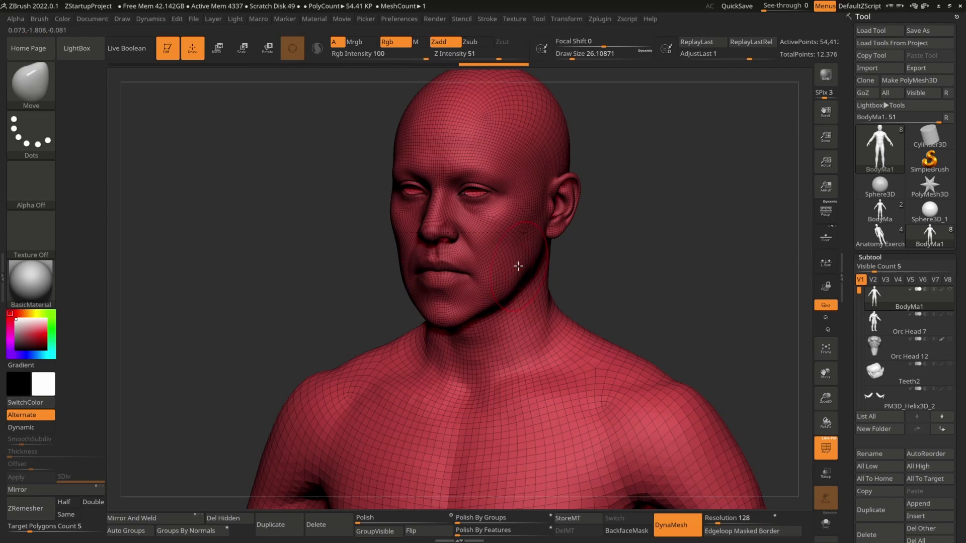
left_click_drag(517, 265, 533, 245)
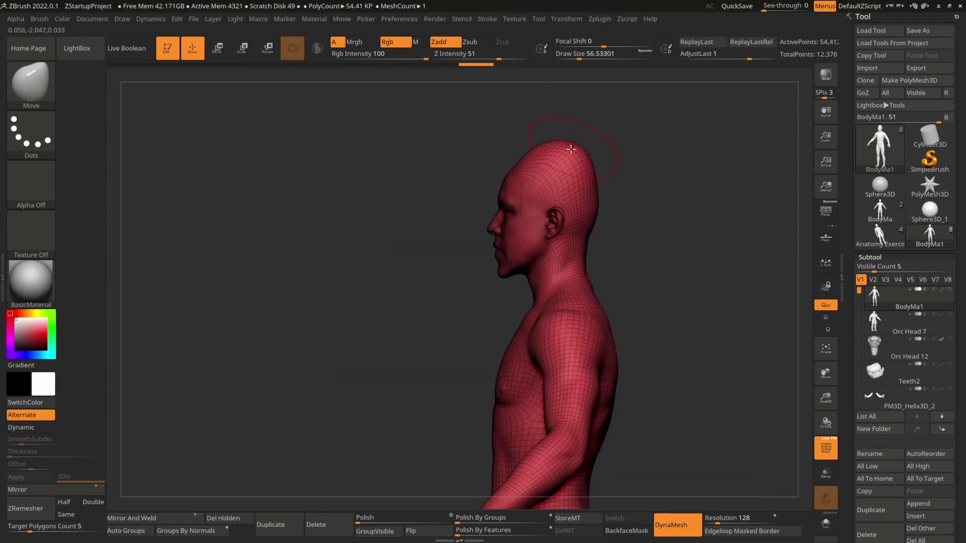
right_click_drag(571, 146, 590, 166, "shift")
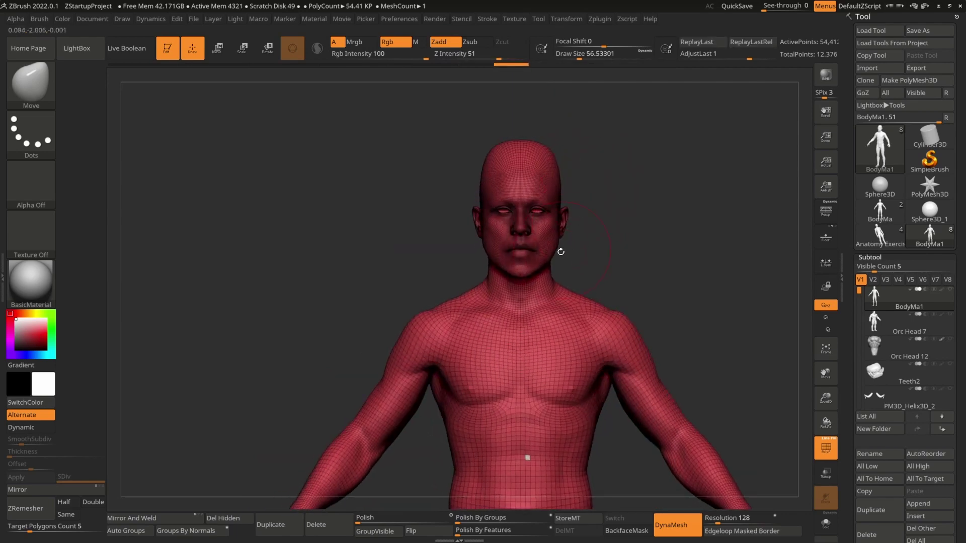
- Compare the reshaped BodyMa1 figure with the Orc Head 7 body, toggling the wireframe and finishing on Orc Head 7
key("shift+f")
mouse_move(568, 246)
right_mouse_down("ctrl")
mouse_move(579, 266)
mouse_move(454, 242)
mouse_move(511, 255)
mouse_move(511, 274)
right_mouse_up("ctrl")
right_click_drag(347, 225, 392, 224)
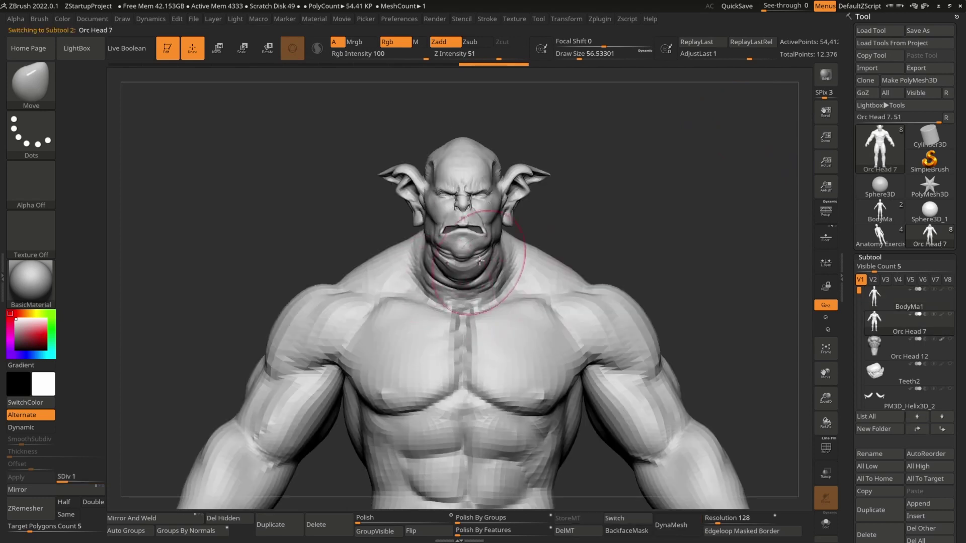
key("shift")
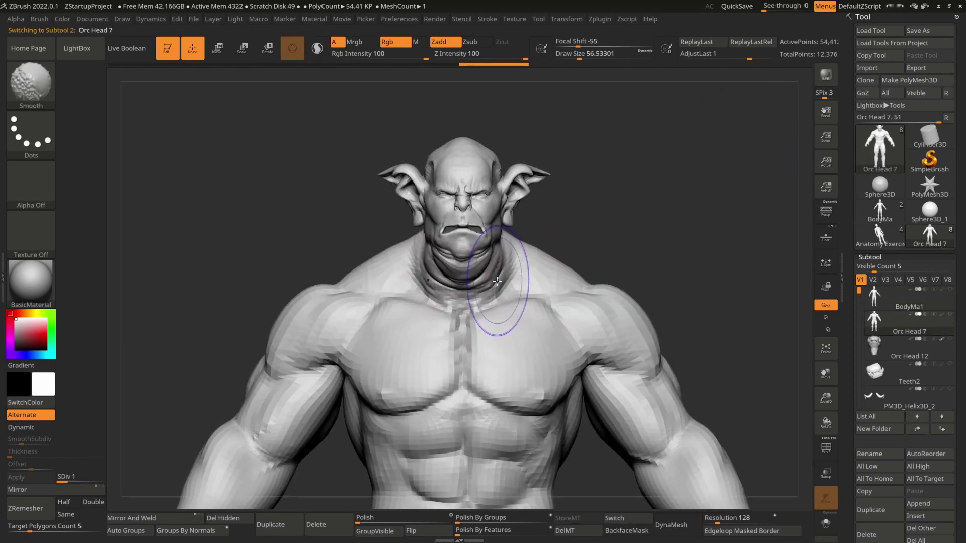
key("alt+Up")
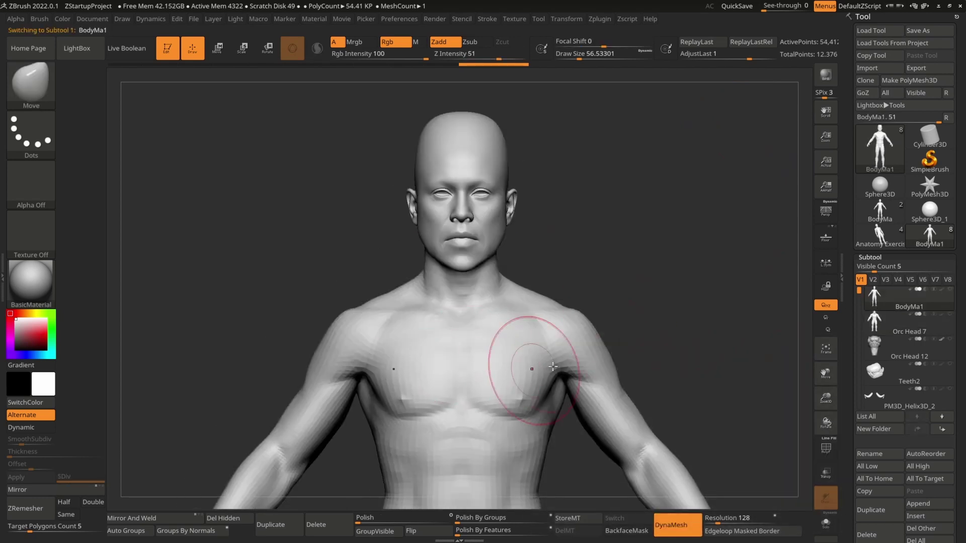
key("shift+f")
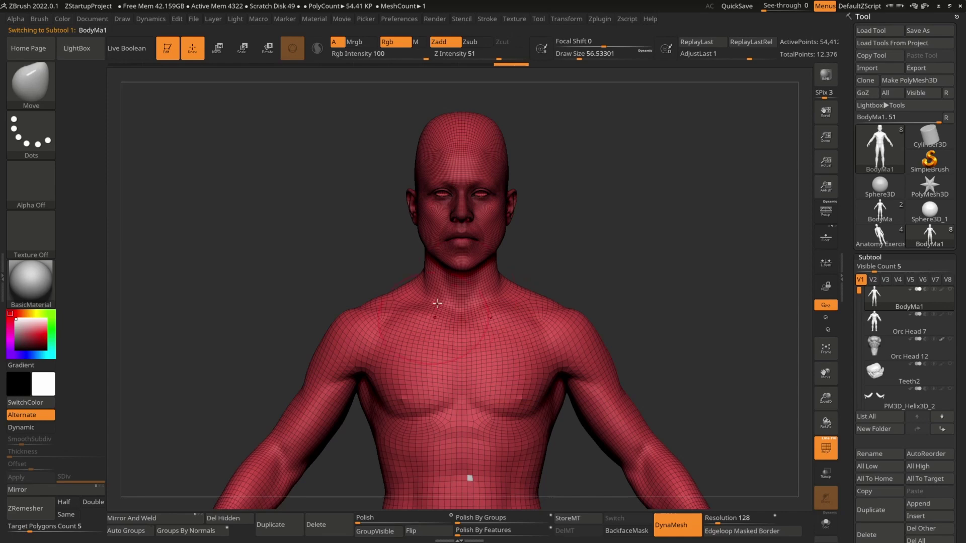
left_click(905, 325)
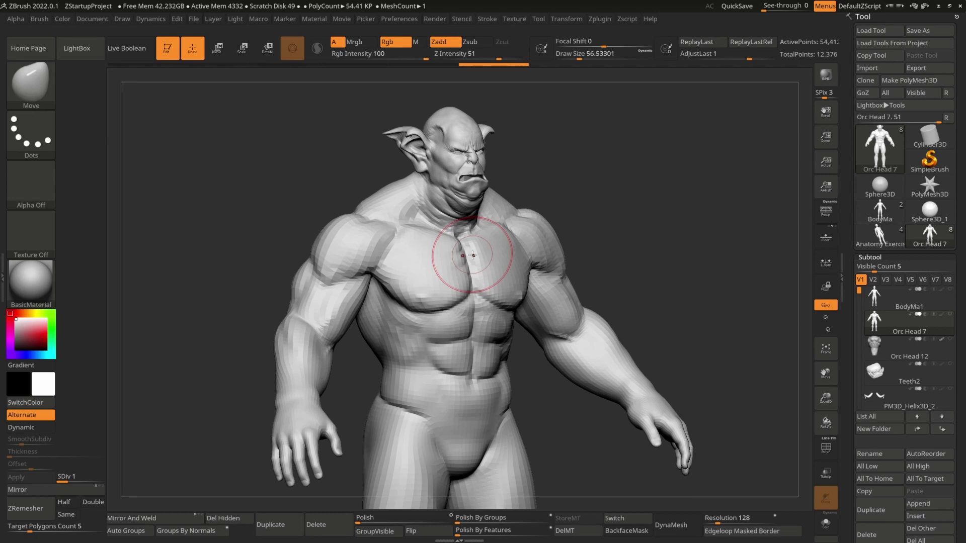
right_click_drag(473, 256, 467, 254)
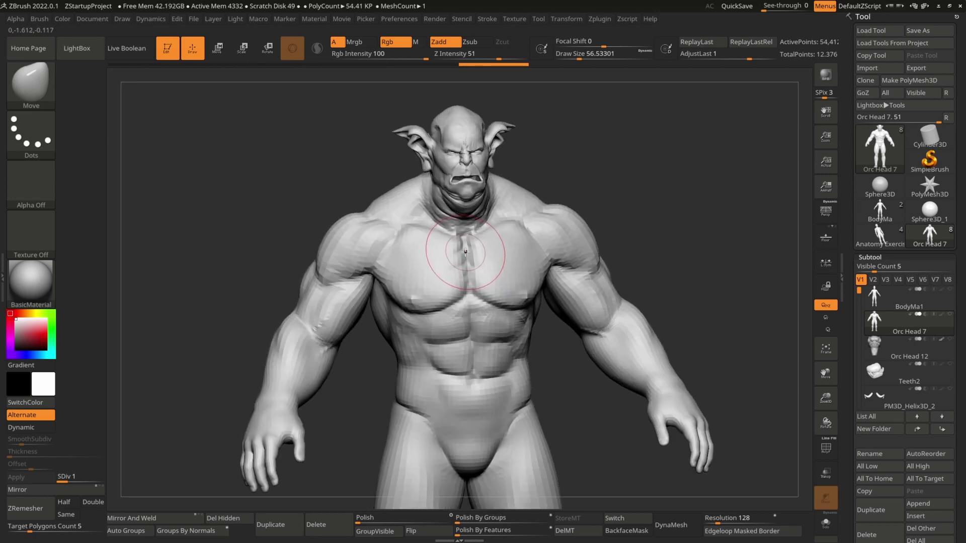